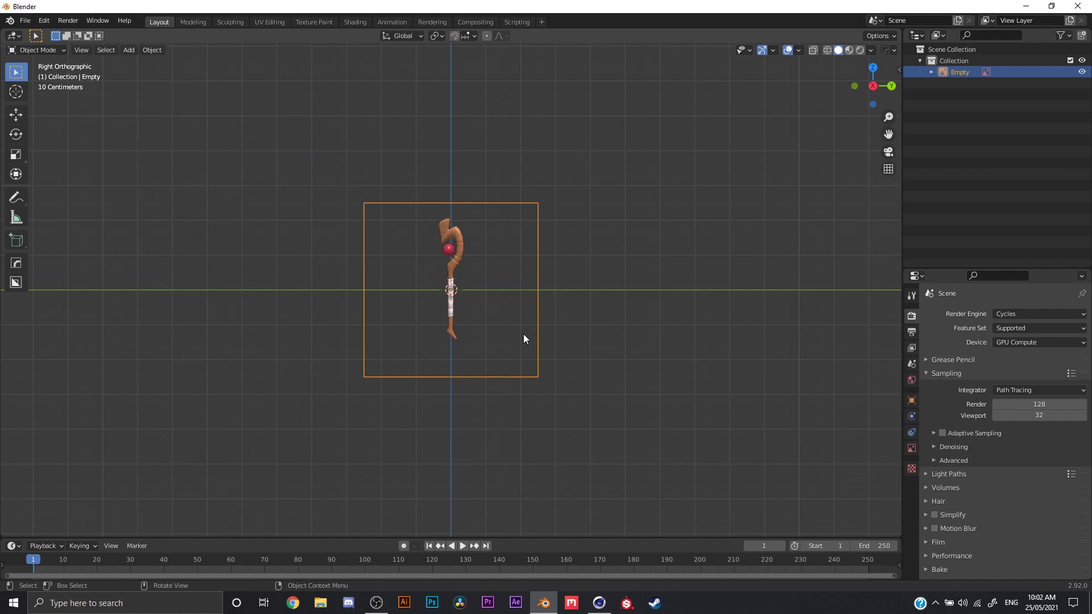
# Scale the staff reference image up to about 1.6 times its size.
pyautogui.press('s')
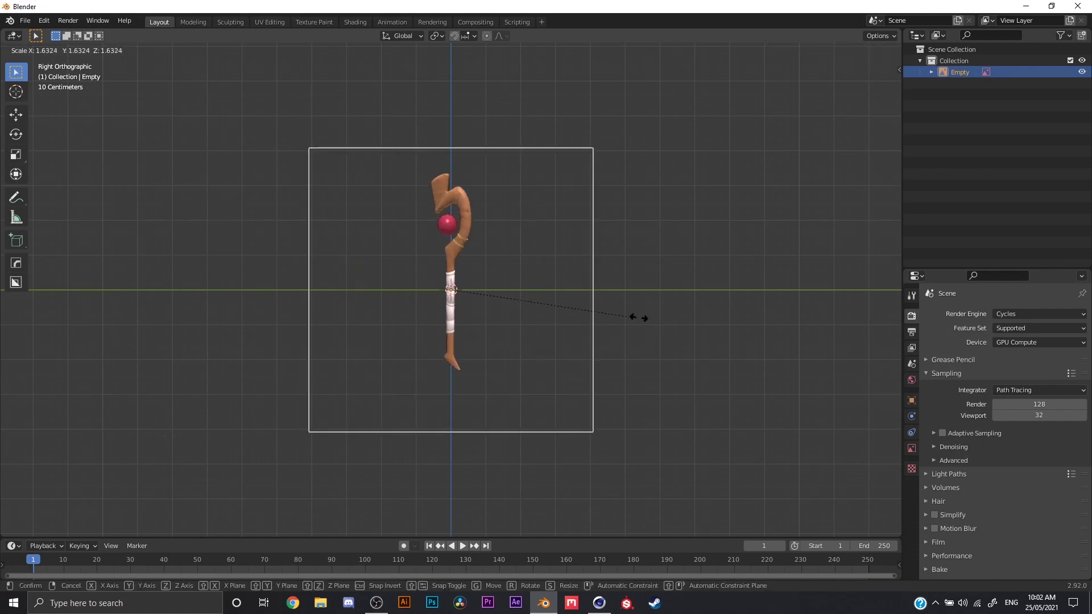
pyautogui.click(633, 298)
# Add a cylinder mesh over the staff reference image and start resizing it.
pyautogui.scroll(5, 475, 254)
pyautogui.hotkey('shift', 'a')
pyautogui.moveTo(448, 131)
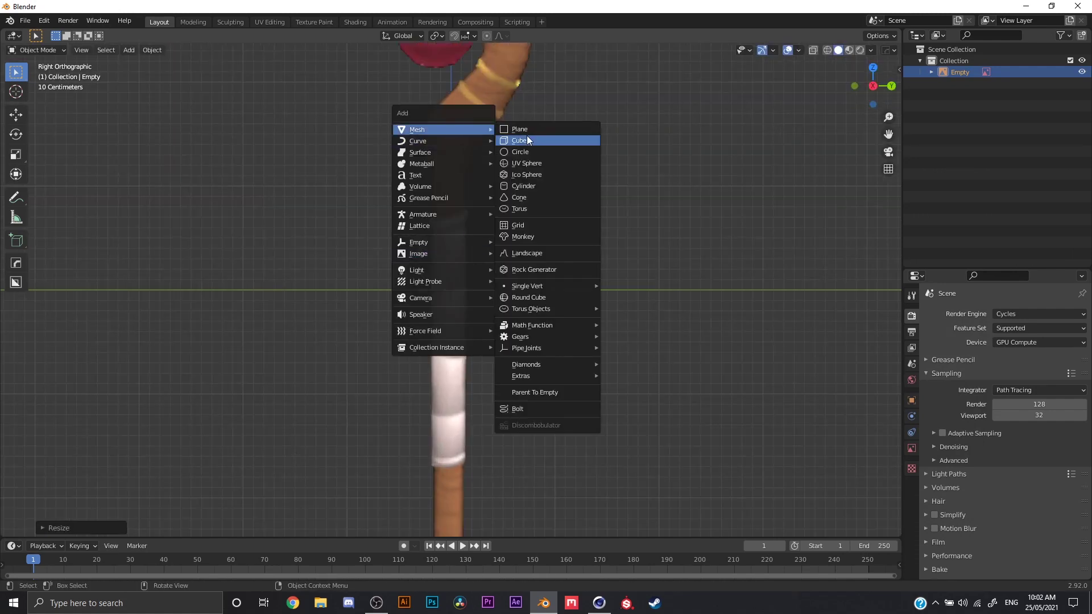
pyautogui.click(540, 185)
pyautogui.press('s')
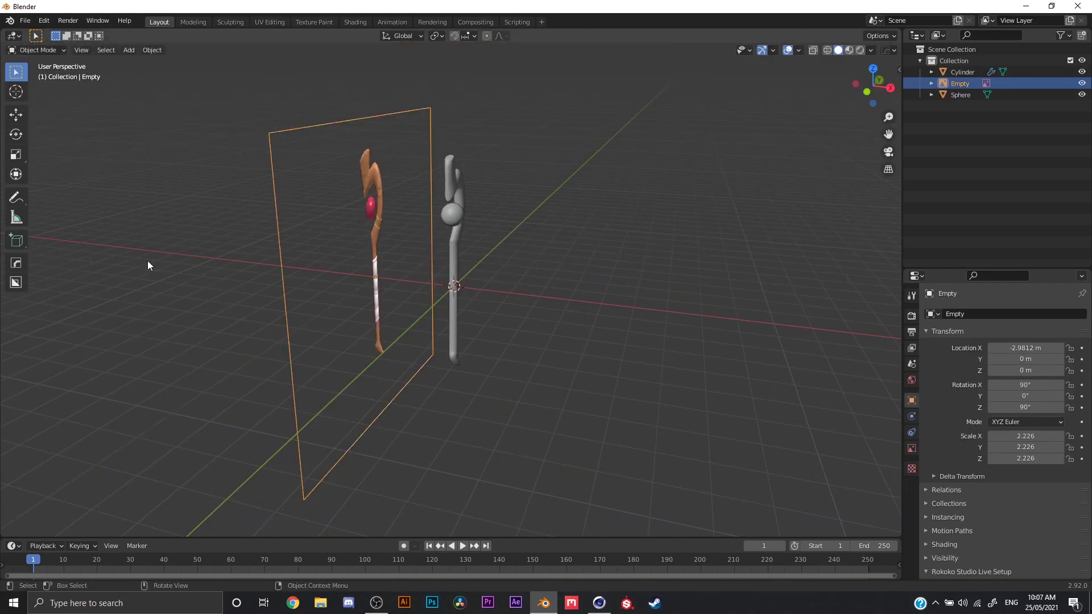
# Try scaling and moving the reference image, cancelling each transform.
pyautogui.press('s')
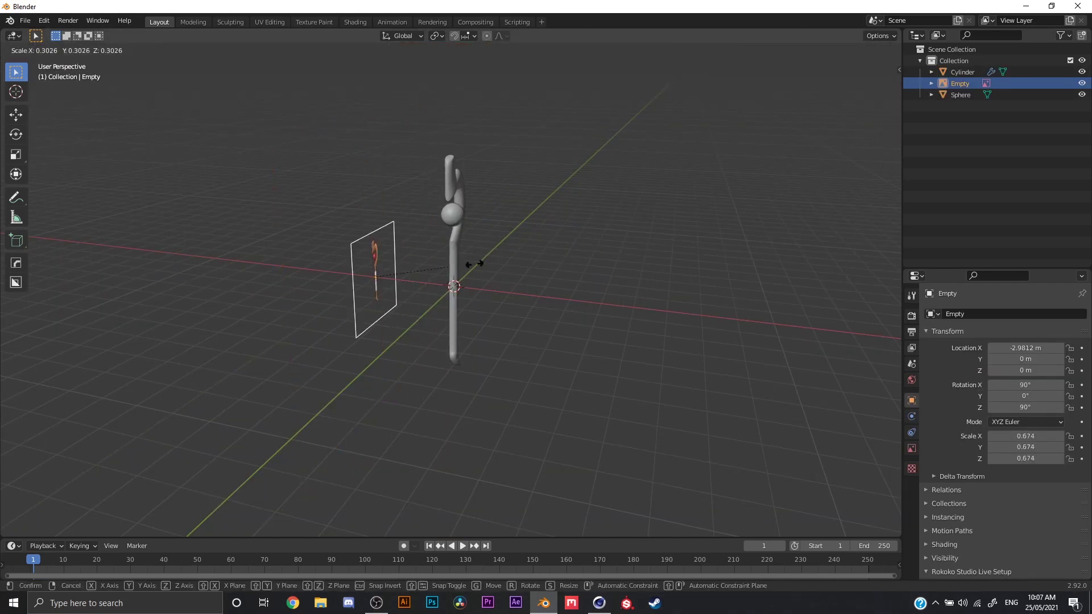
pyautogui.rightClick(631, 298)
pyautogui.press('g')
pyautogui.press('z')
pyautogui.rightClick(387, 346)
pyautogui.press('g')
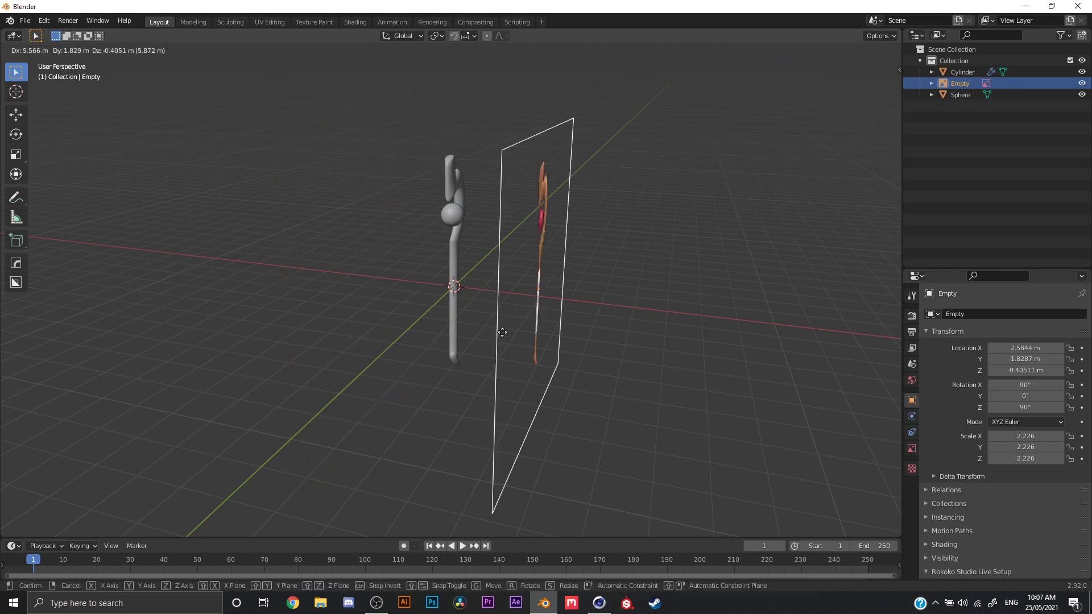
pyautogui.rightClick(501, 248)
# Try rotating the reference image freely and around the global Y axis, cancelling both rotations.
pyautogui.press('r')
pyautogui.rightClick(377, 247)
pyautogui.press('r')
pyautogui.press('y')
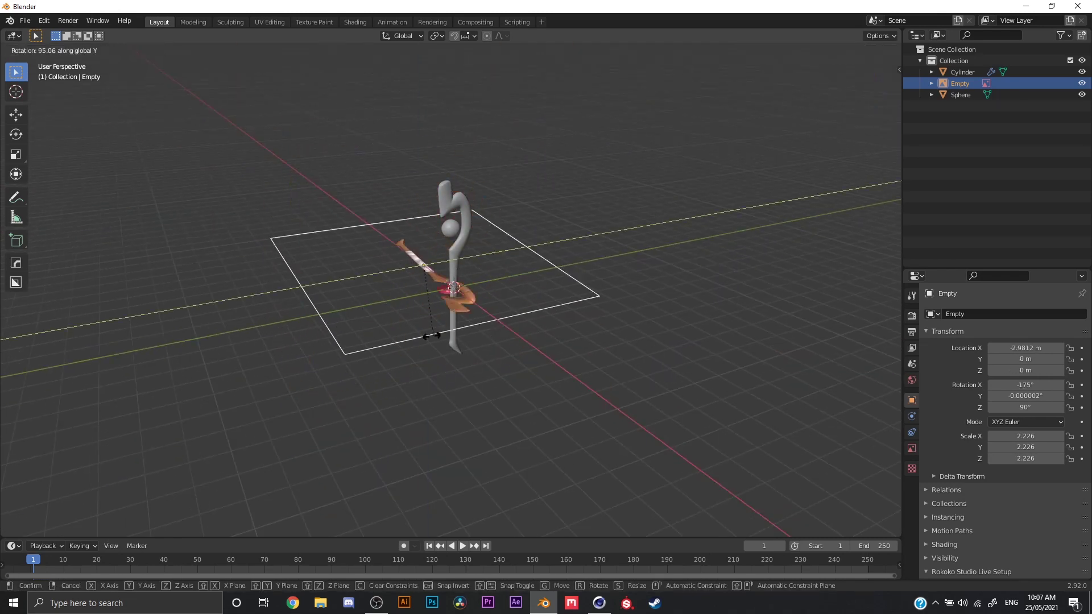
pyautogui.rightClick(572, 274)
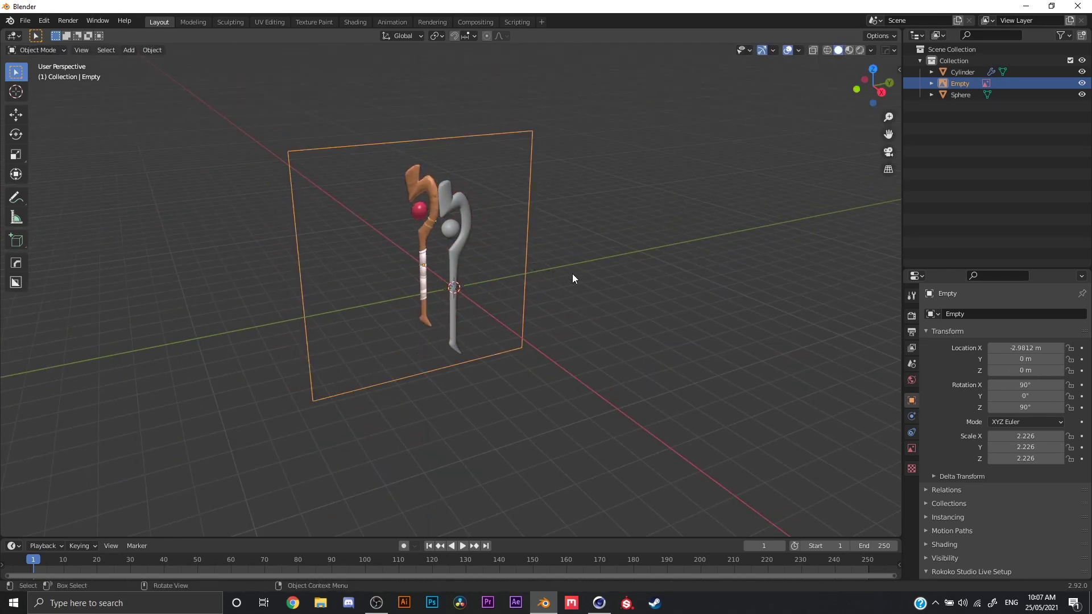
# Set the staff reference image to display on its front side only and view it from different angles.
pyautogui.click(912, 449)
pyautogui.moveTo(701, 422); pyautogui.dragTo(488, 335, button='middle')
pyautogui.scroll(1, 446, 229)
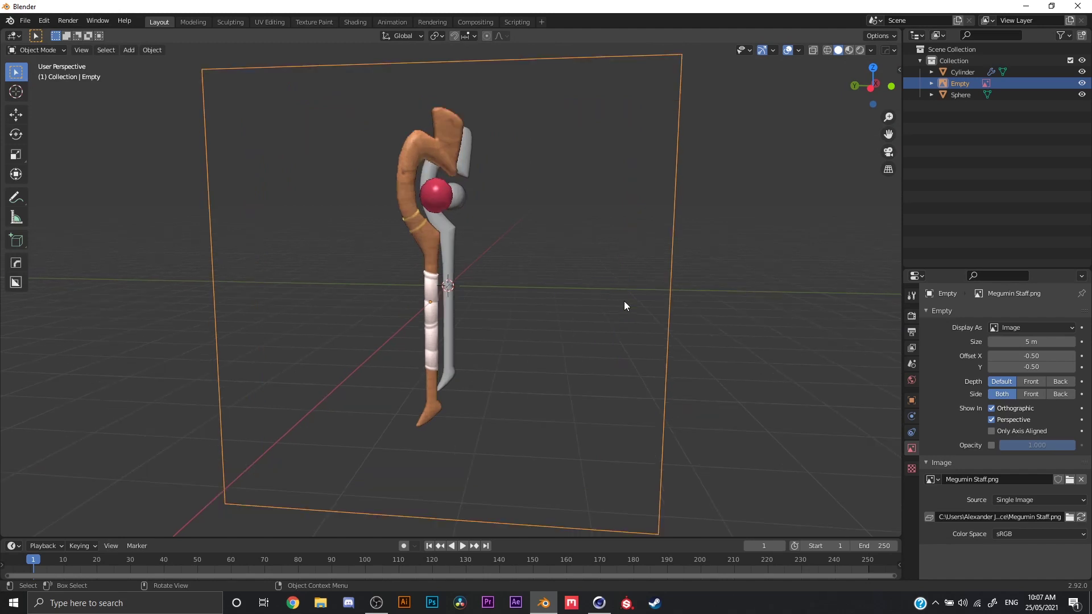
pyautogui.click(1031, 394)
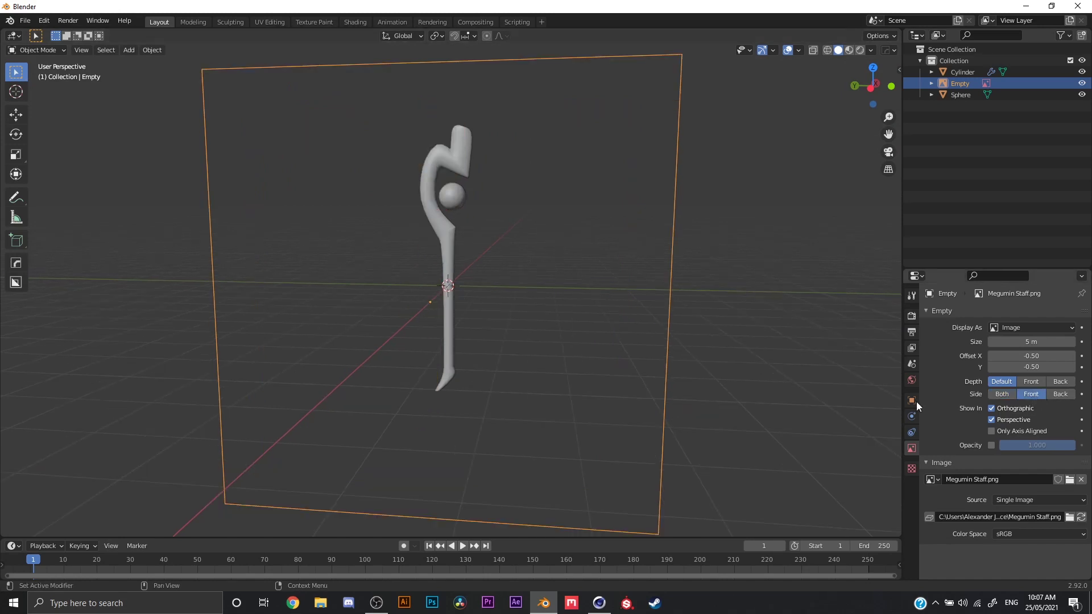
pyautogui.moveTo(887, 398); pyautogui.dragTo(619, 361, button='middle')
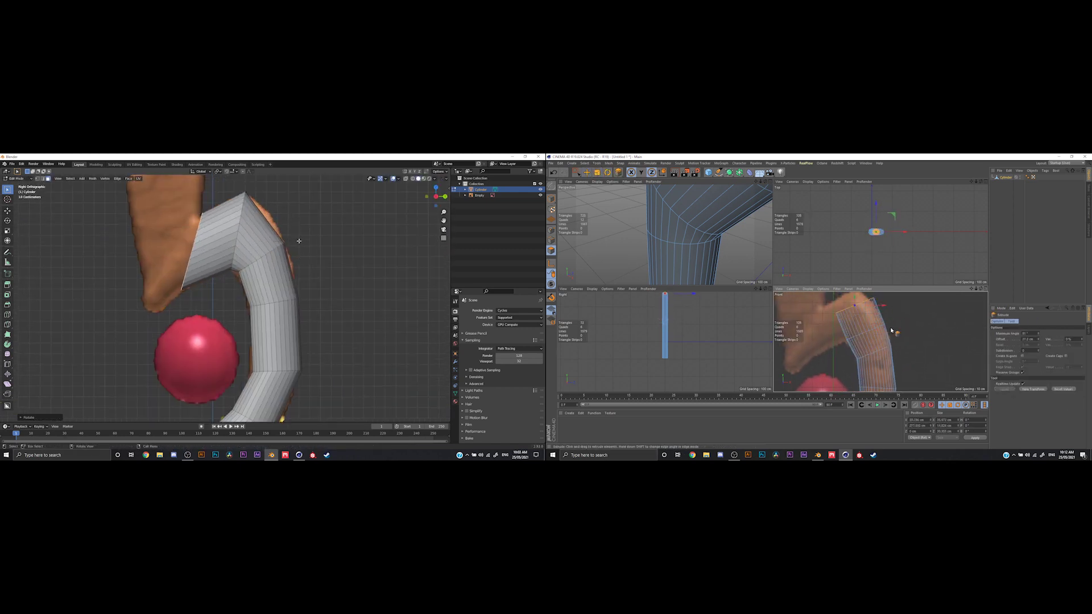
# Rotate and extrude the end of the staff cylinder along the curved head in the reference image.
pyautogui.keyDown('alt'); pyautogui.moveTo(890, 331); pyautogui.dragTo(903, 354, button='middle'); pyautogui.keyUp('alt')
pyautogui.press('r')
pyautogui.moveTo(887, 333)
pyautogui.mouseDown()
pyautogui.moveTo(876, 310)
pyautogui.moveTo(882, 327)
pyautogui.mouseUp()
pyautogui.press('d')
pyautogui.press('g')
pyautogui.press('e')
pyautogui.click(296, 231)
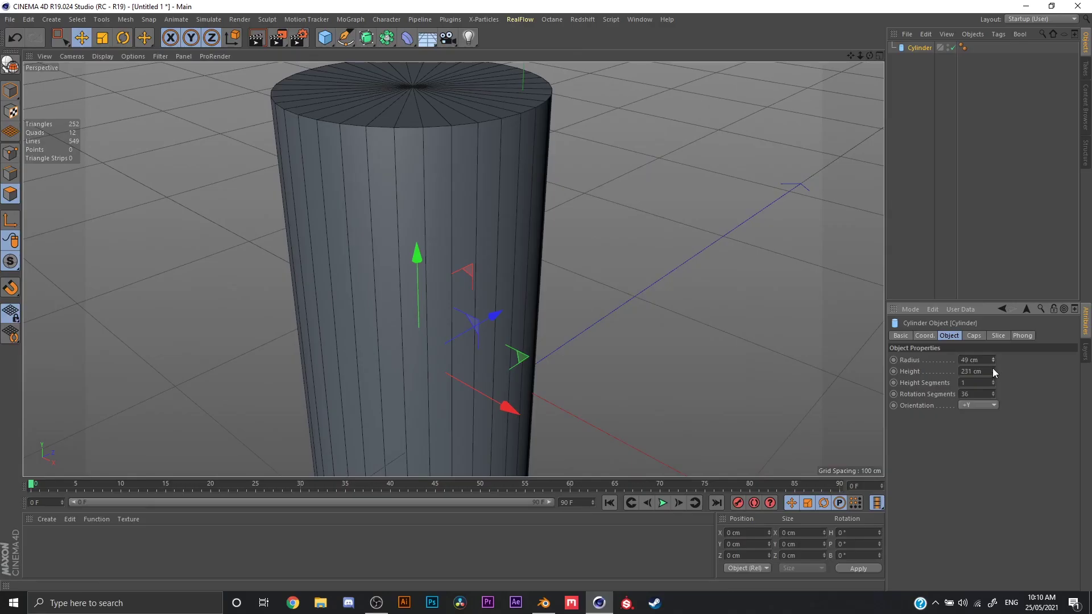
# In Cinema 4D, try a cylinder radius of 61 cm, height of 242 cm, 29 height segments and 86 rotation segments, and undo the changes.
pyautogui.moveTo(994, 360); pyautogui.dragTo(993, 365)
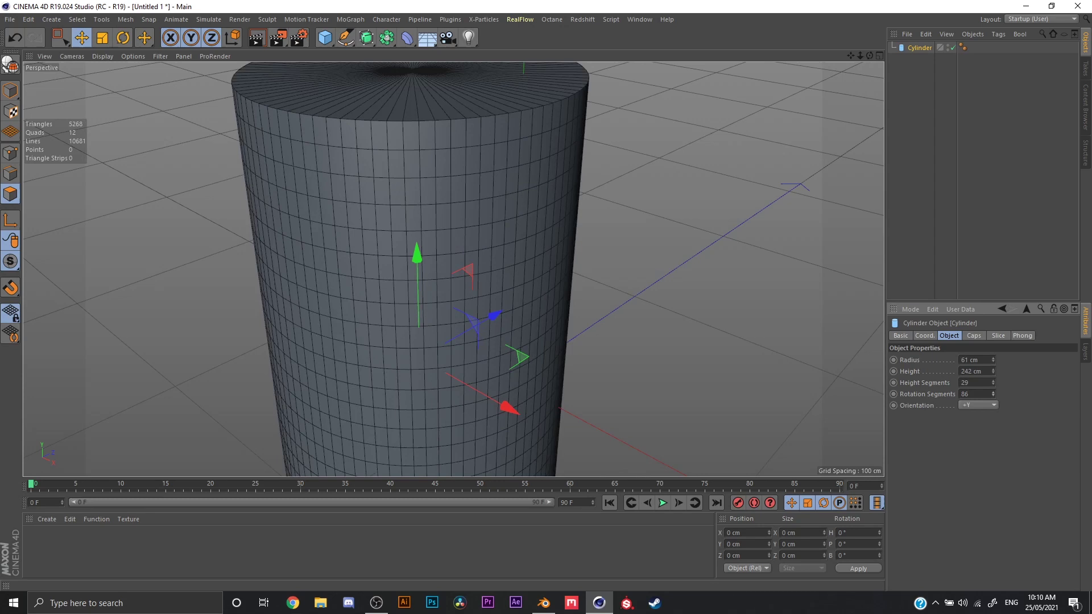
pyautogui.hotkey('ctrl', 'z')
pyautogui.hotkey('ctrl', 'z')
pyautogui.hotkey('ctrl', 'z')
pyautogui.hotkey('ctrl', 'z')
pyautogui.hotkey('ctrl', 'z')
# Make the front viewport's background reference image partly transparent and reselect the cylinder.
pyautogui.middleClick(650, 295)
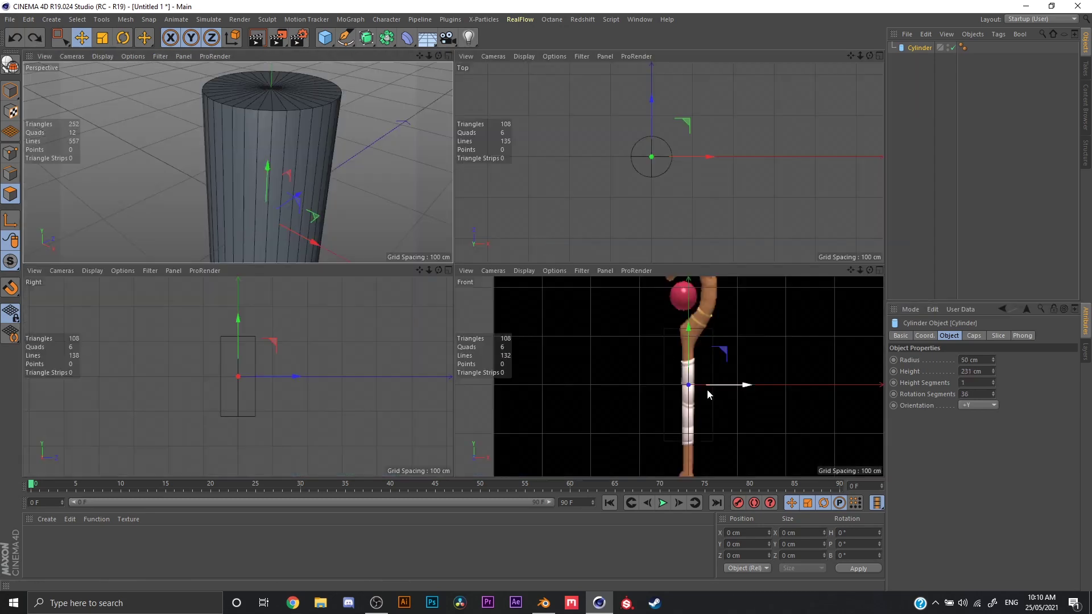
pyautogui.scroll(4, 740, 387)
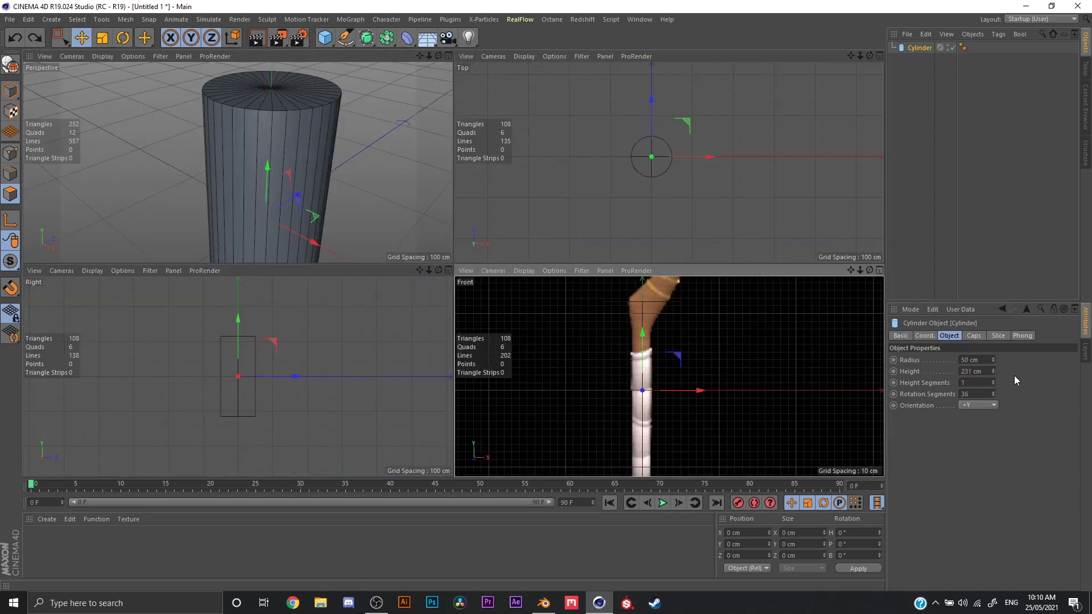
pyautogui.click(910, 309)
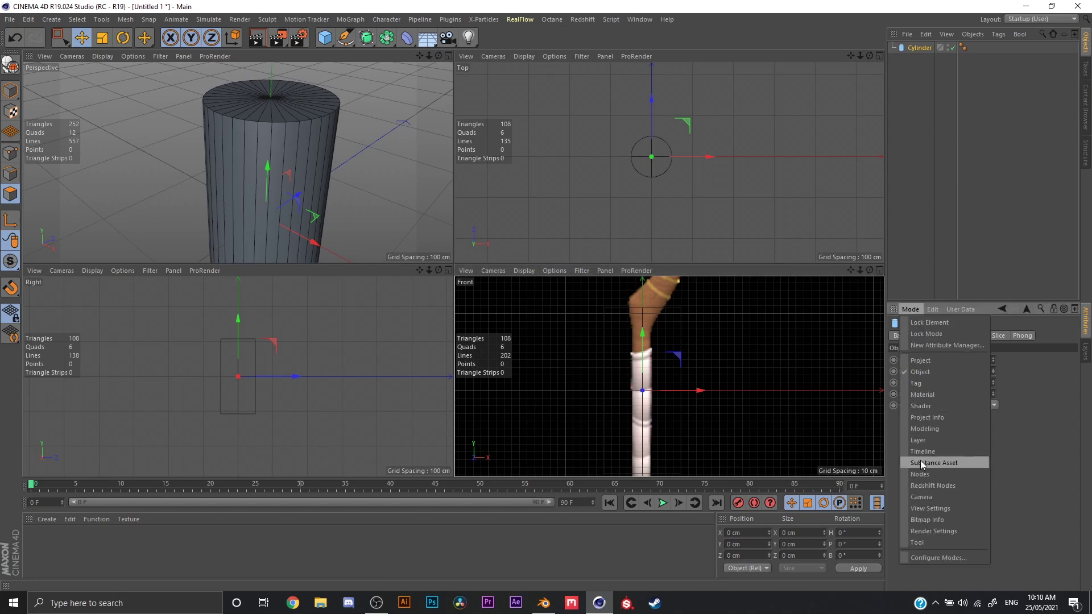
pyautogui.click(931, 509)
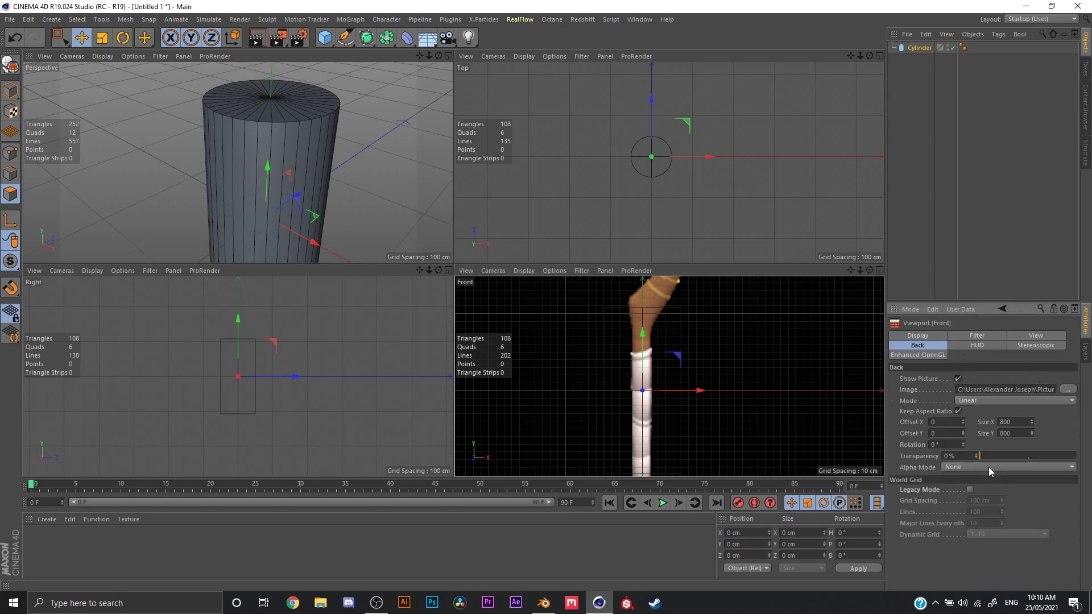
pyautogui.click(1027, 455)
pyautogui.click(908, 48)
pyautogui.click(243, 138)
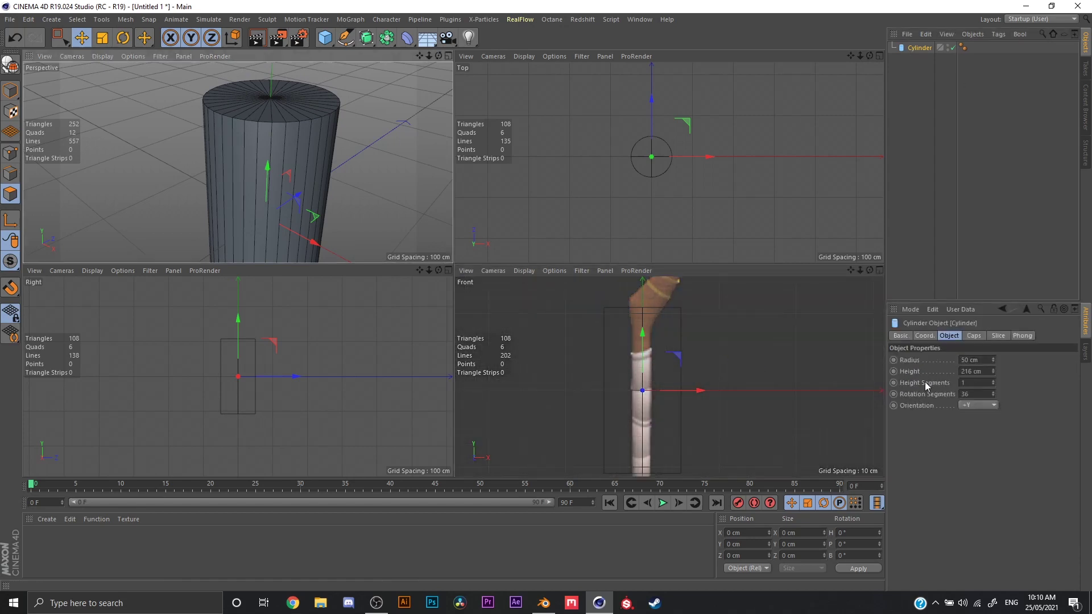
# Set the cylinder's radius to 15 cm and height to 190 cm, and maximize the perspective view.
pyautogui.moveTo(992, 371); pyautogui.dragTo(992, 380)
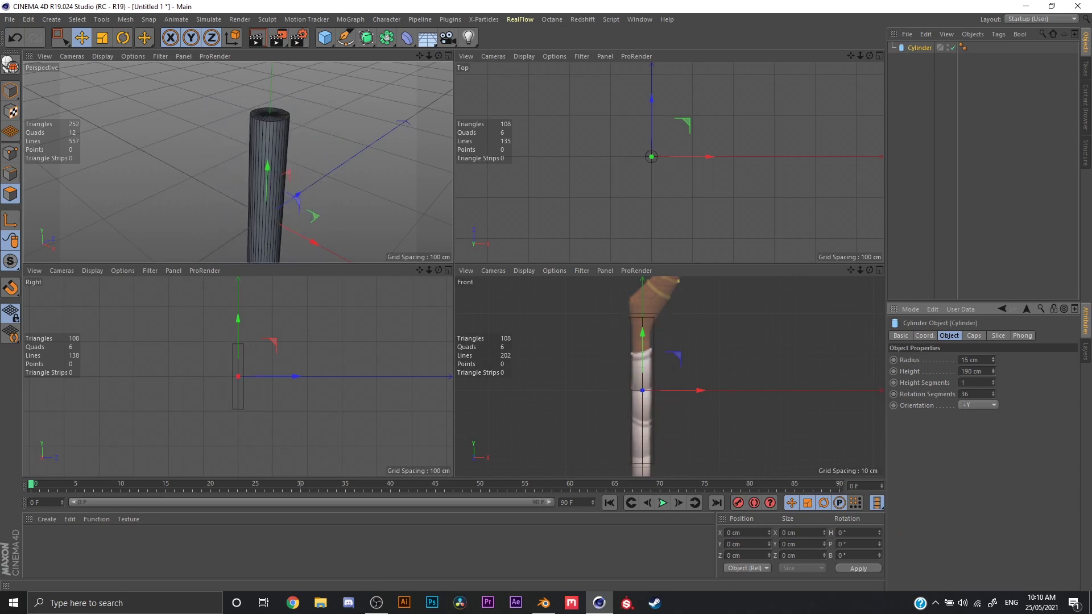
pyautogui.middleClick(304, 194)
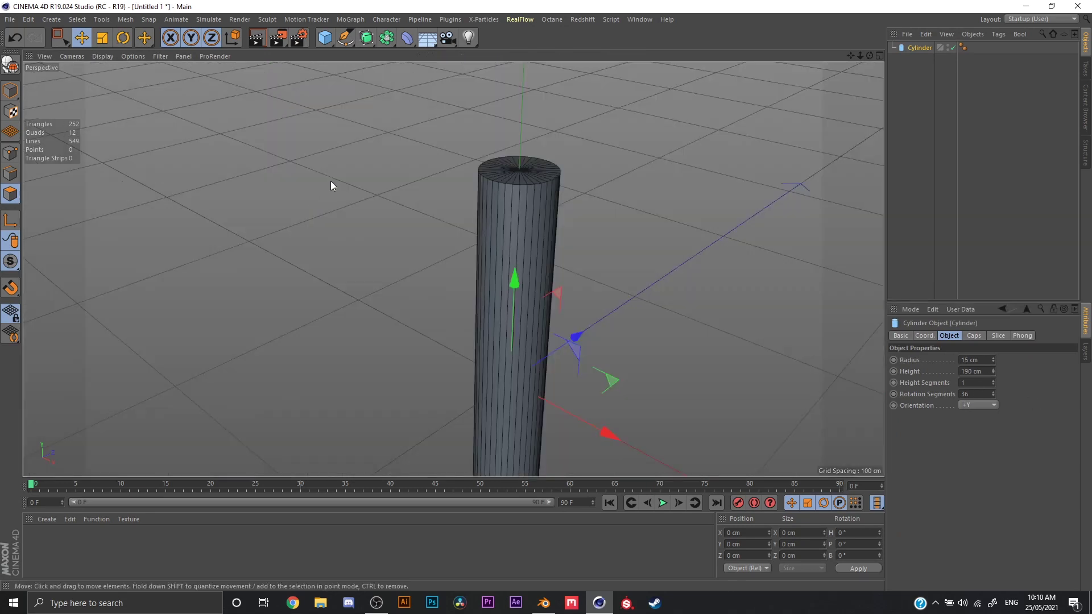
# Make the cylinder editable and loop-select the polygons of its top cap.
pyautogui.click(11, 64)
pyautogui.keyDown('alt'); pyautogui.moveTo(522, 163); pyautogui.dragTo(541, 223); pyautogui.keyUp('alt')
pyautogui.press('u')
pyautogui.press('l')
pyautogui.click(540, 225)
pyautogui.scroll(-1, 539, 253)
# Try moving the selected top cap along the cylinder's axis and undo the move.
pyautogui.press('e')
pyautogui.moveTo(513, 173); pyautogui.dragTo(524, 23)
pyautogui.moveTo(529, 79); pyautogui.dragTo(532, 133)
pyautogui.hotkey('ctrl', 'z')
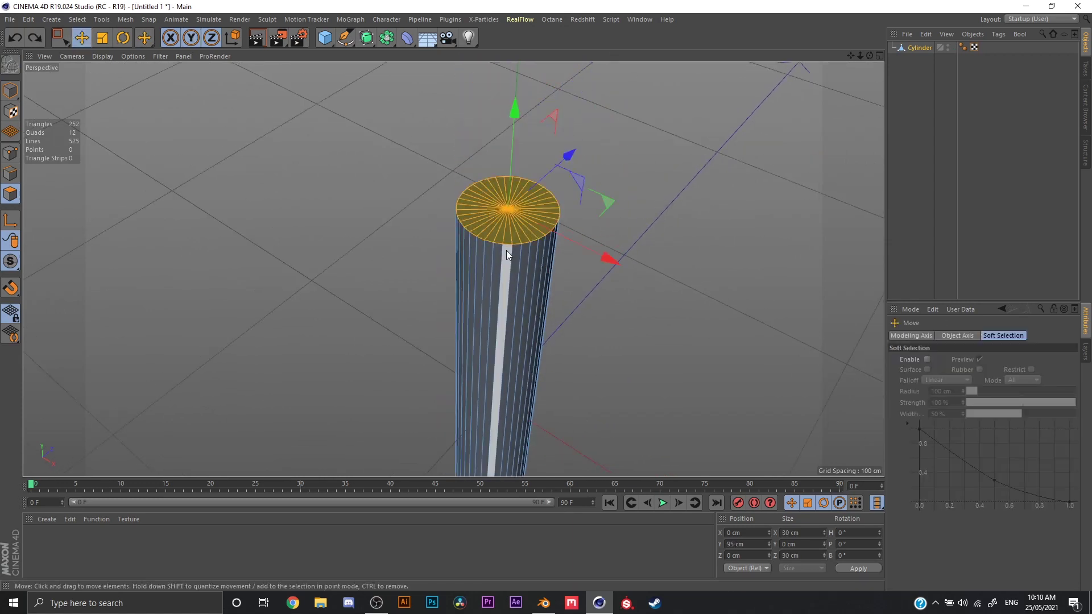
# Loop-select the cylinder's side polygons and run Optimize on the mesh.
pyautogui.press('u')
pyautogui.press('l')
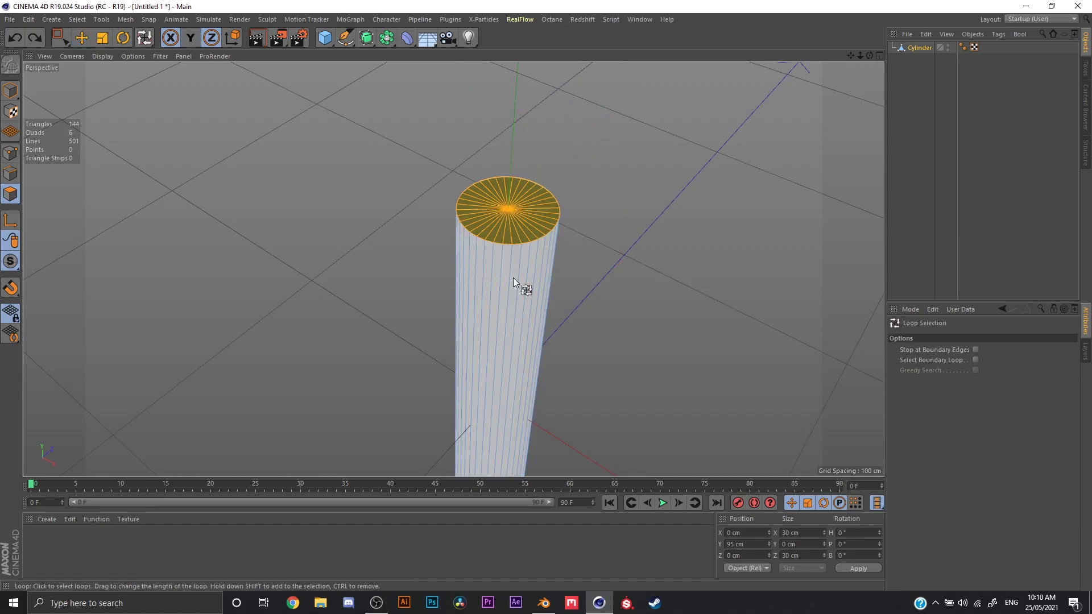
pyautogui.click(513, 277)
pyautogui.keyDown('alt'); pyautogui.moveTo(512, 231); pyautogui.dragTo(446, 289); pyautogui.keyUp('alt')
pyautogui.rightClick(445, 285)
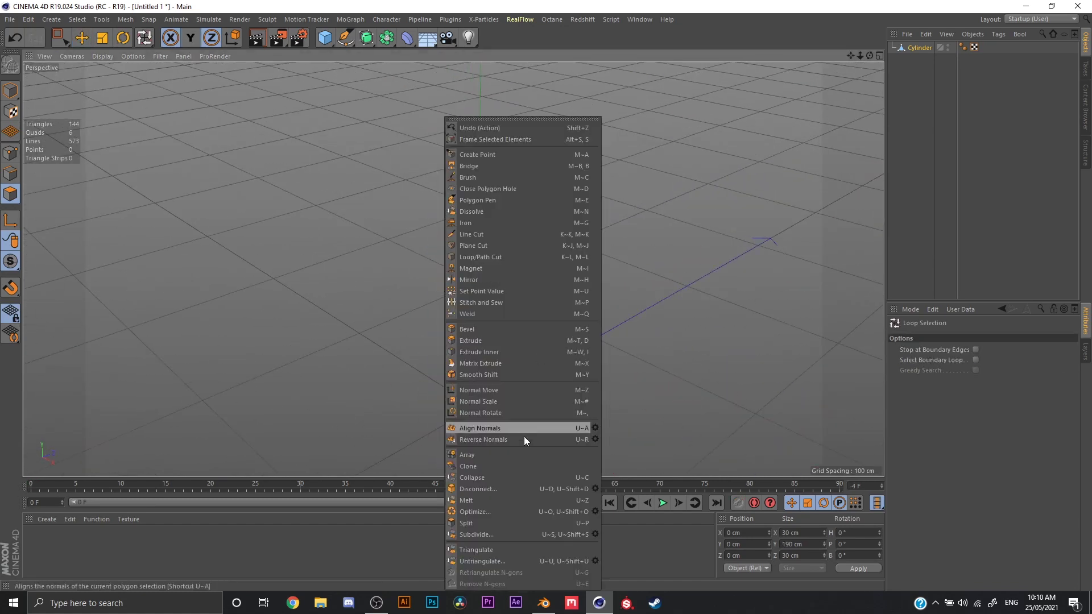
pyautogui.click(510, 511)
pyautogui.scroll(2, 266, 218)
# Select a single wedge polygon on the cylinder's top cap, try pulling it upward and undo the move.
pyautogui.click(17, 91)
pyautogui.scroll(2, 564, 274)
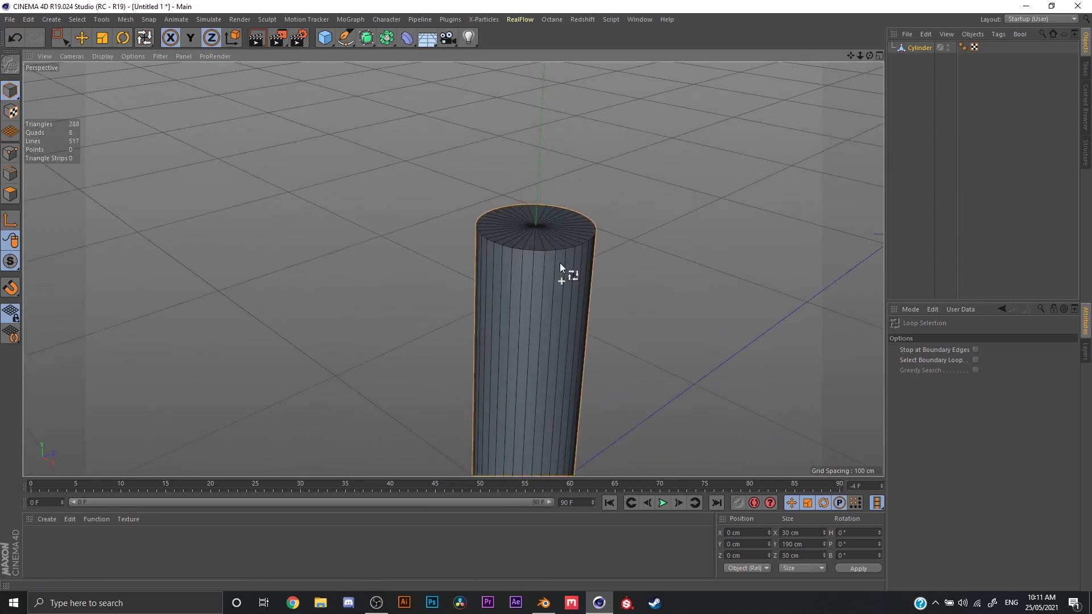
pyautogui.click(81, 37)
pyautogui.scroll(2, 566, 259)
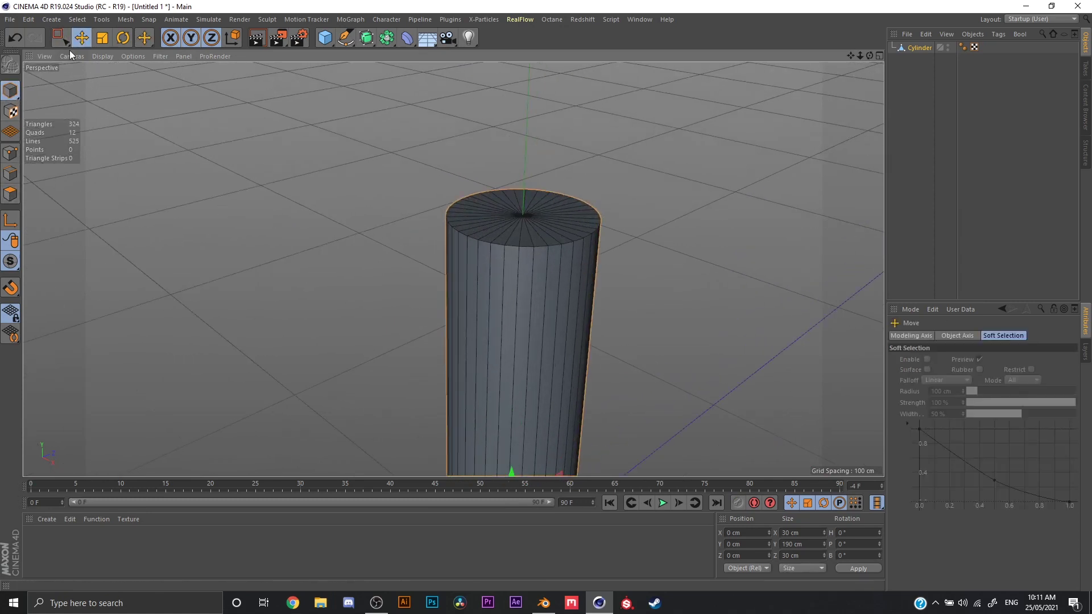
pyautogui.click(10, 194)
pyautogui.hotkey('ctrl', 'a')
pyautogui.click(545, 240)
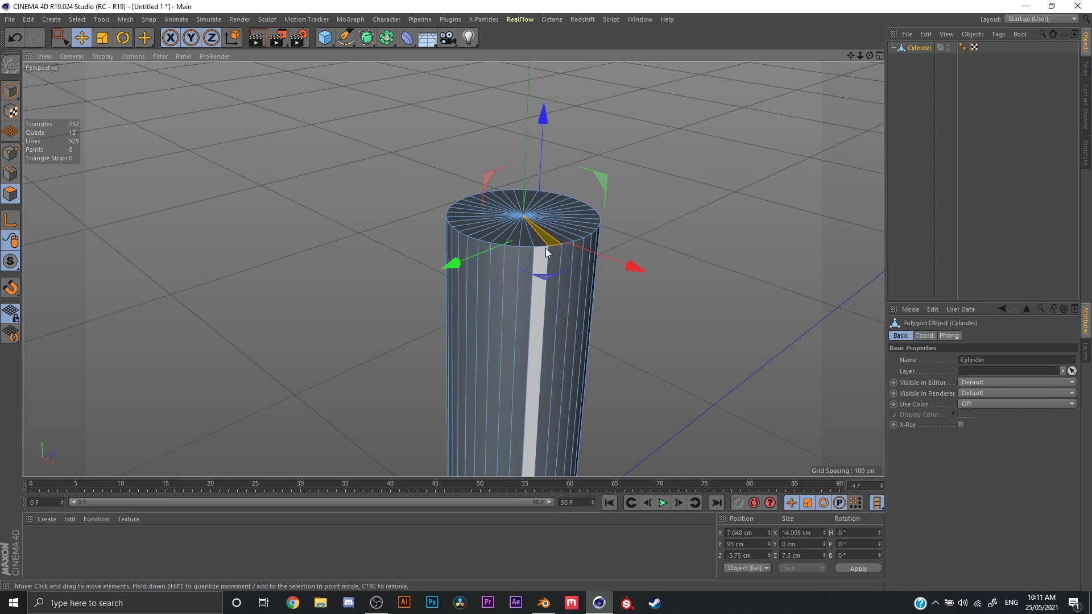
pyautogui.moveTo(538, 181); pyautogui.dragTo(585, 116)
pyautogui.hotkey('ctrl', 'z')
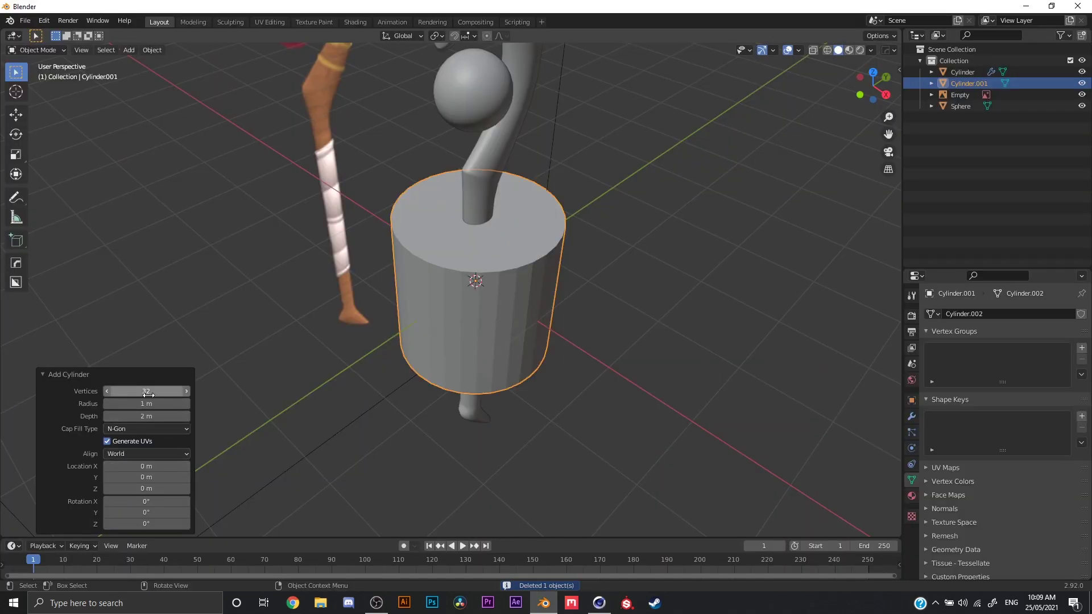
# In Blender, set the newly added cylinder to 26 vertices and a 0.87 m radius, and increase its depth.
pyautogui.moveTo(144, 391); pyautogui.dragTo(147, 414)
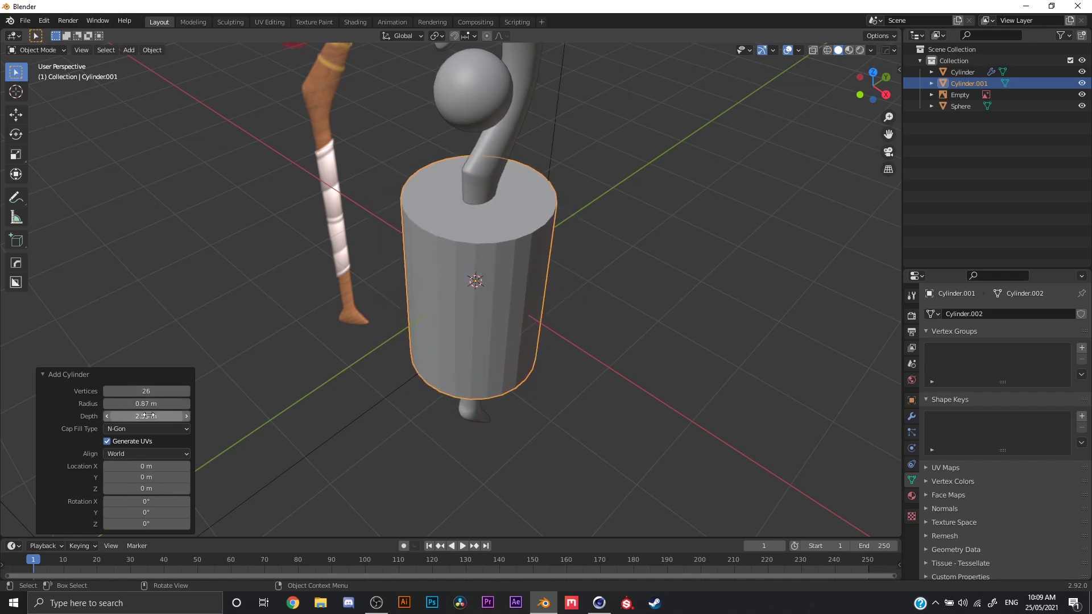
pyautogui.click(770, 256)
# Move the new cylinder away from the staff to an empty area of the scene.
pyautogui.click(441, 286)
pyautogui.press('g')
pyautogui.rightClick(481, 338)
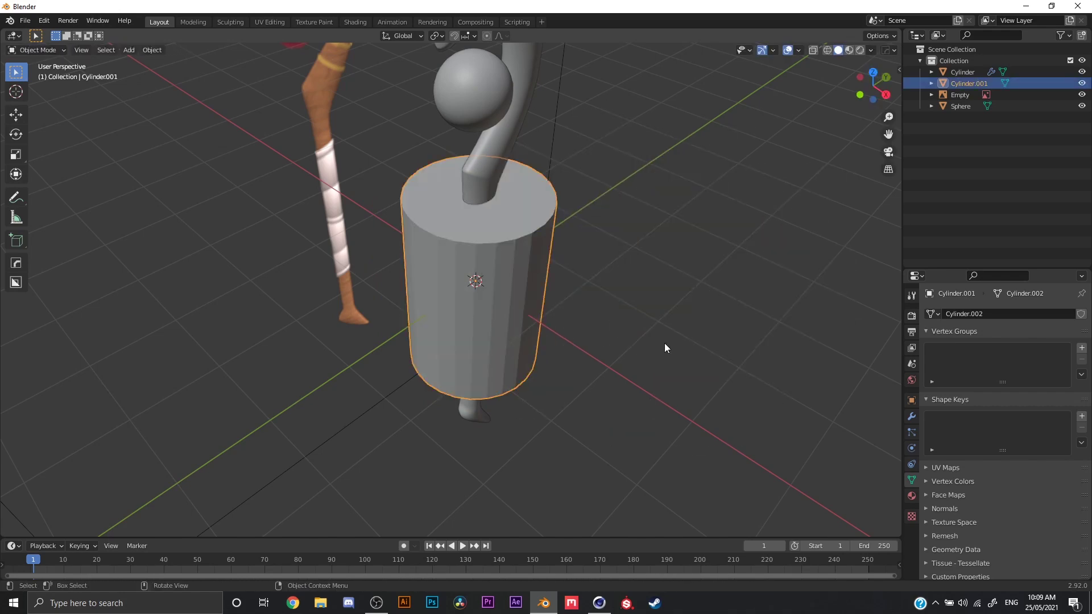
pyautogui.press('g')
pyautogui.click(772, 391)
pyautogui.click(703, 321)
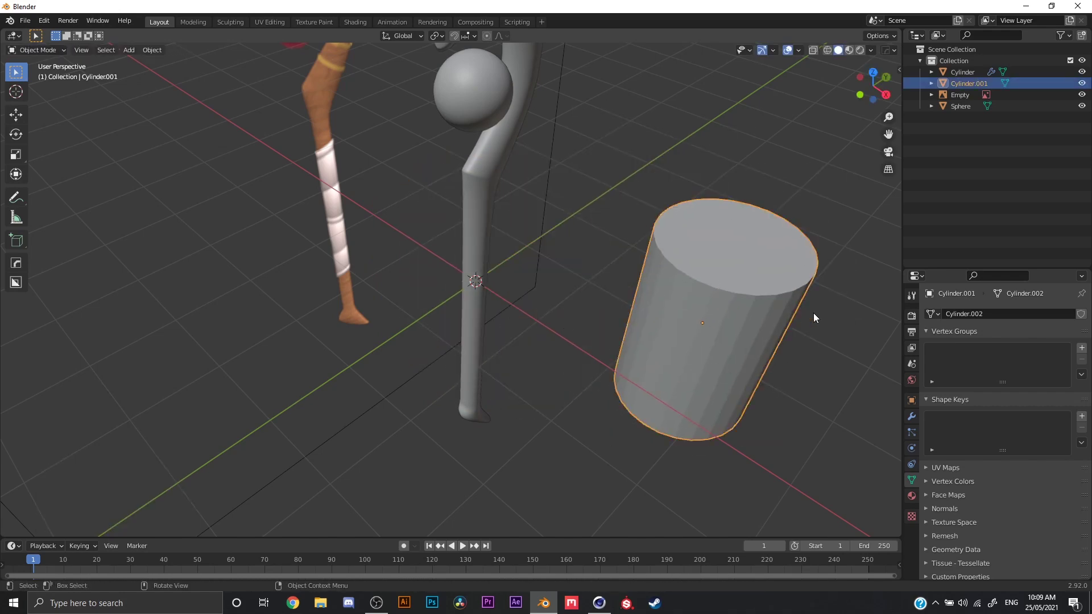
pyautogui.moveTo(876, 310); pyautogui.dragTo(729, 320, button='middle')
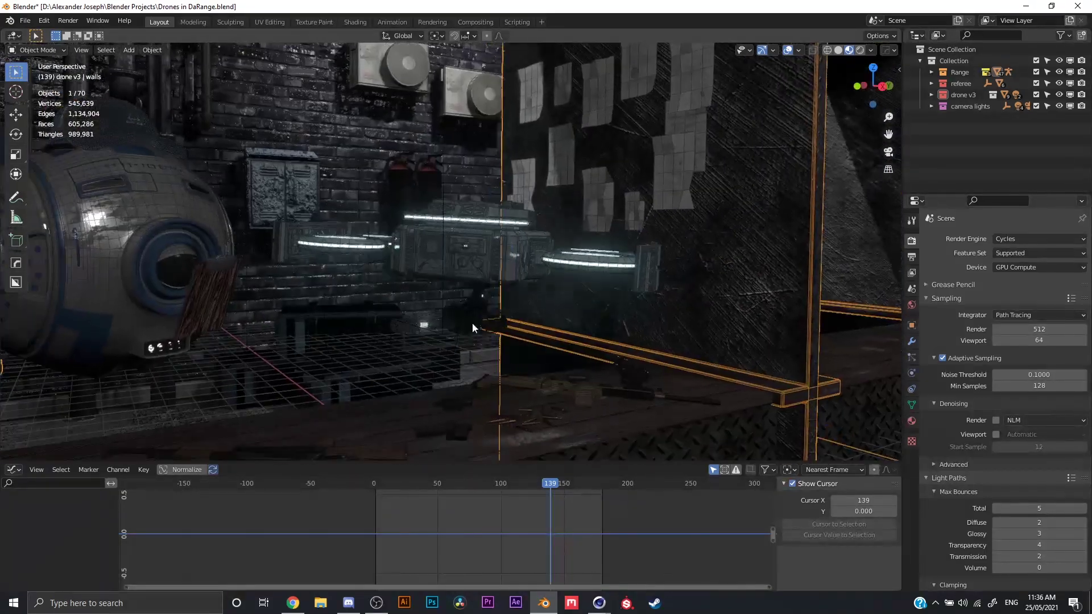
# Select the drone's gun, scrub the animation to frame 54 and hide the viewport overlays.
pyautogui.click(461, 307)
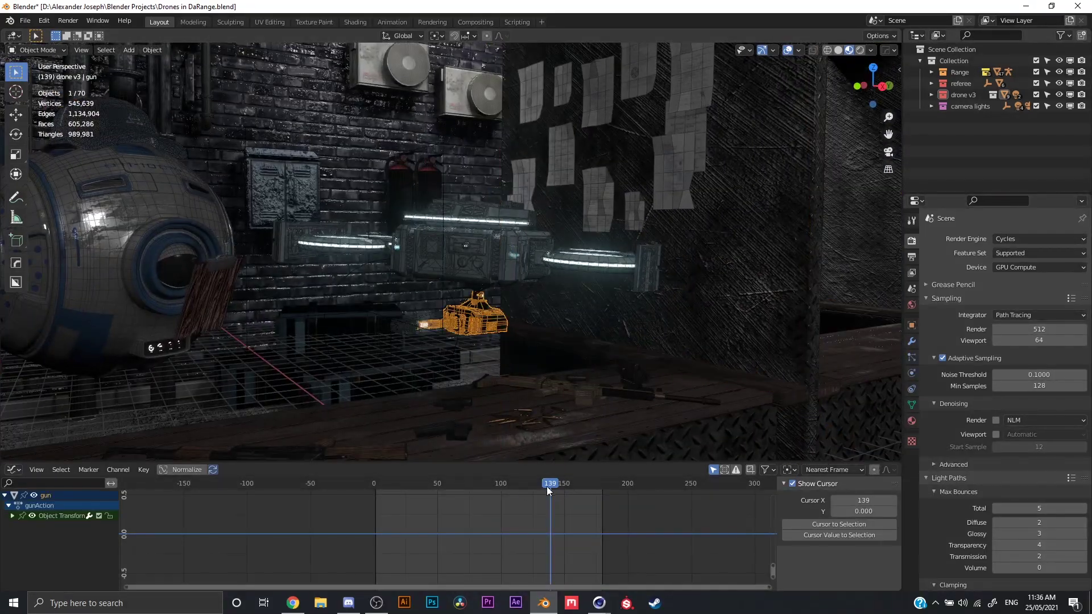
pyautogui.moveTo(548, 484); pyautogui.dragTo(442, 484)
pyautogui.click(787, 50)
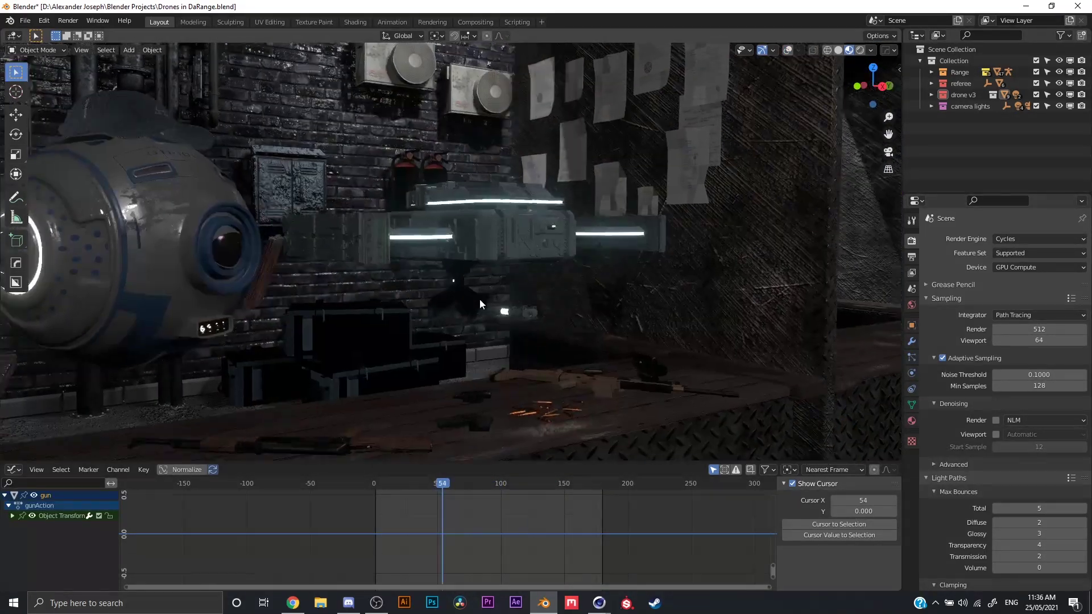
pyautogui.moveTo(480, 299); pyautogui.dragTo(509, 306, button='middle')
# Scrub to frame 112 and examine the weapon flash up close and within the whole scene.
pyautogui.moveTo(478, 484); pyautogui.dragTo(516, 479)
pyautogui.click(599, 332)
pyautogui.press('KP_Decimal')
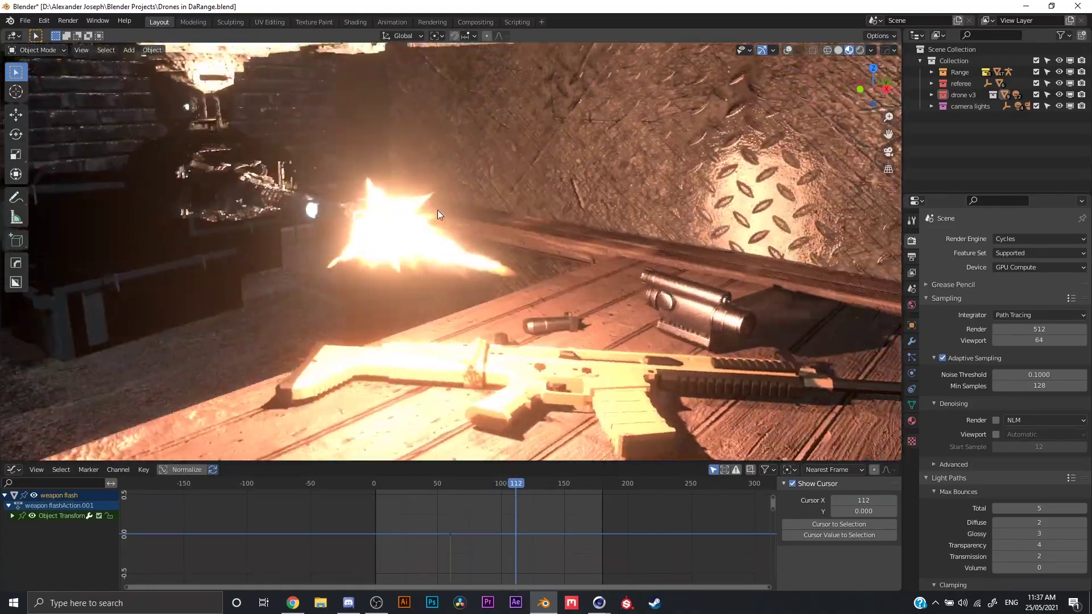
pyautogui.moveTo(438, 210); pyautogui.dragTo(479, 247, button='middle')
pyautogui.scroll(-5, 183, 205)
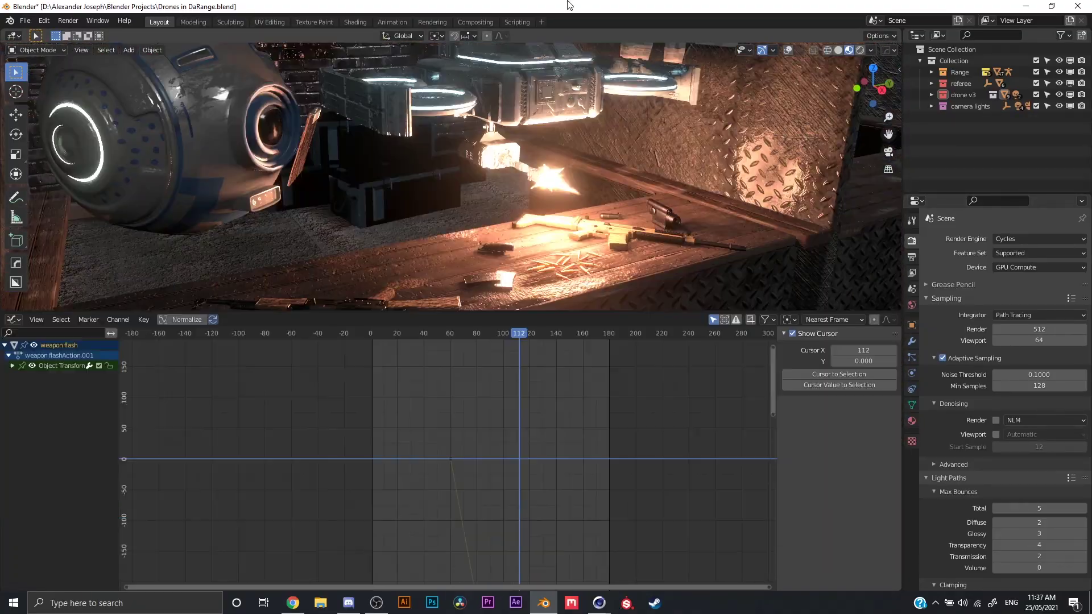
# Select all objects to display their animation curves in the graph editor and scrub to frame 78.
pyautogui.press('a')
pyautogui.keyDown('ctrl'); pyautogui.moveTo(541, 382); pyautogui.dragTo(591, 434, button='middle'); pyautogui.keyUp('ctrl')
pyautogui.click(591, 433)
pyautogui.moveTo(683, 335); pyautogui.dragTo(527, 336)
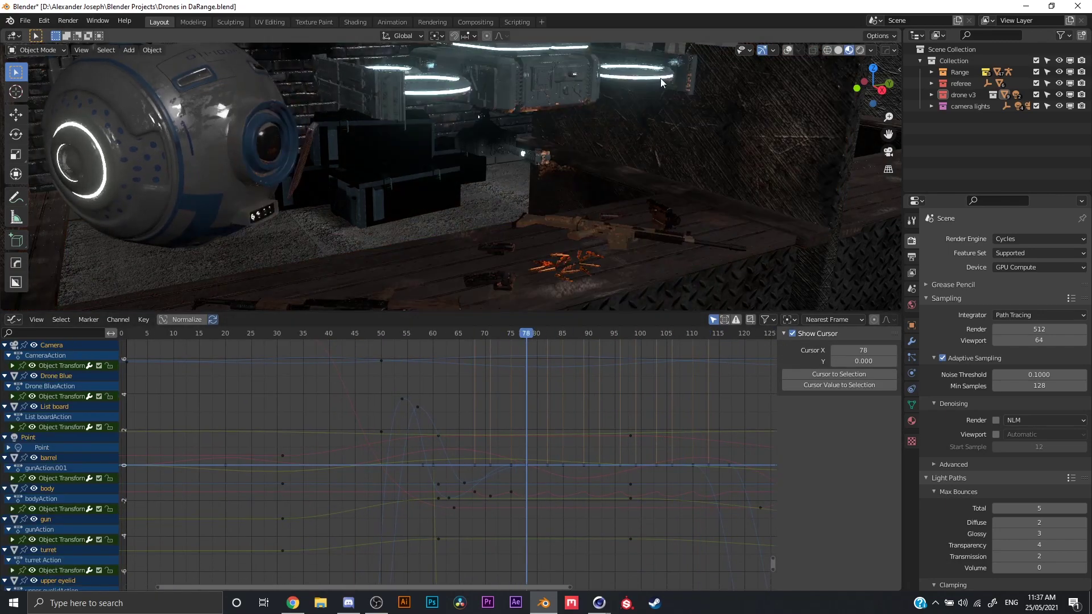
# Show the viewport overlays, select the drone's gun and try moving one of its keyframes in the graph editor.
pyautogui.click(516, 103)
pyautogui.hotkey('shift', 'alt', 'z')
pyautogui.press('g')
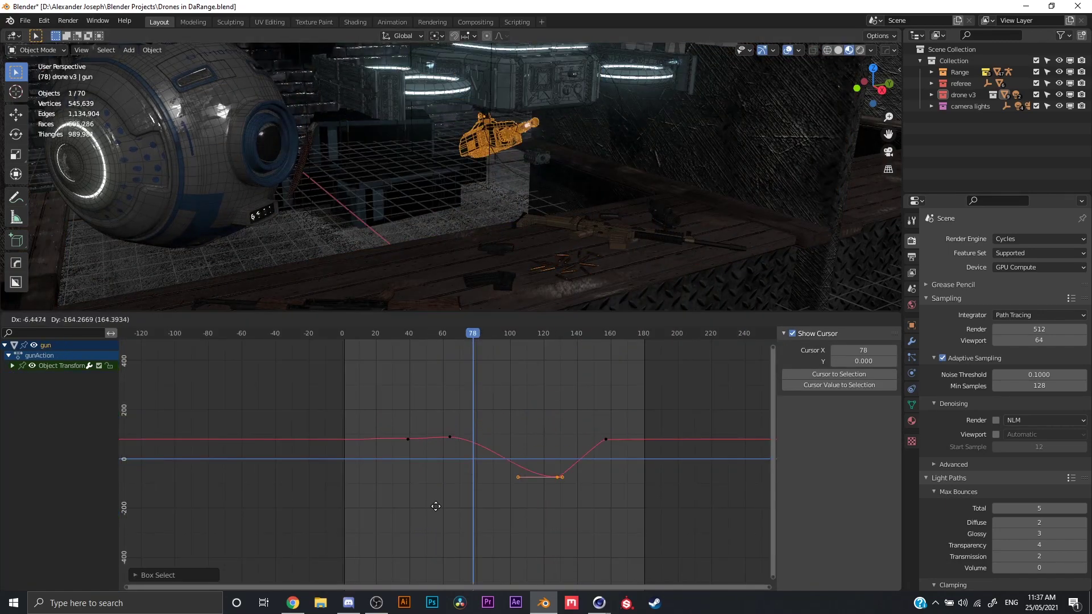
pyautogui.rightClick(432, 398)
# Select the spherical drone's upper eyelid, move its middle keyframes in the graph editor and hide the viewport overlays.
pyautogui.click(268, 116)
pyautogui.hotkey('shift', 'alt', 'z')
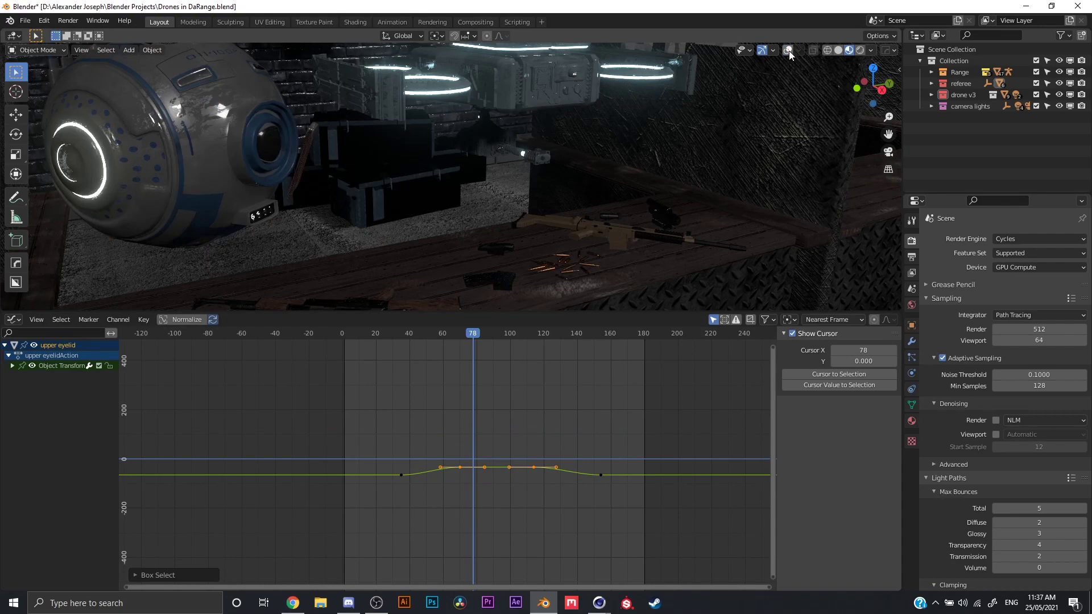
pyautogui.moveTo(432, 495); pyautogui.dragTo(597, 443)
pyautogui.press('g')
pyautogui.click(605, 434)
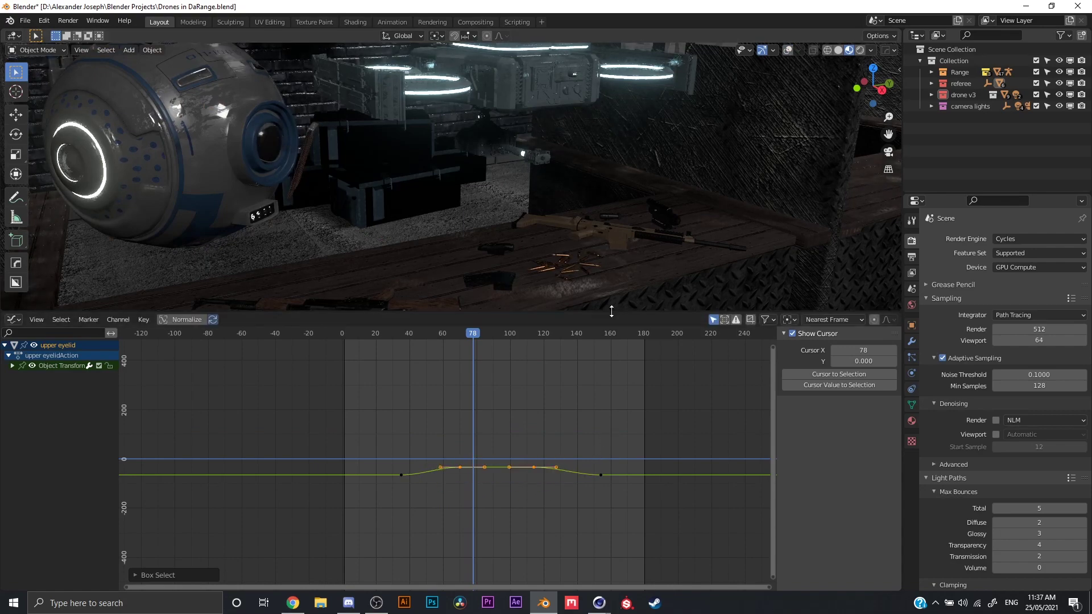
# Enlarge the 3D viewport by shrinking the graph editor.
pyautogui.moveTo(607, 313); pyautogui.dragTo(604, 460)
pyautogui.moveTo(602, 299); pyautogui.dragTo(575, 484, button='middle')
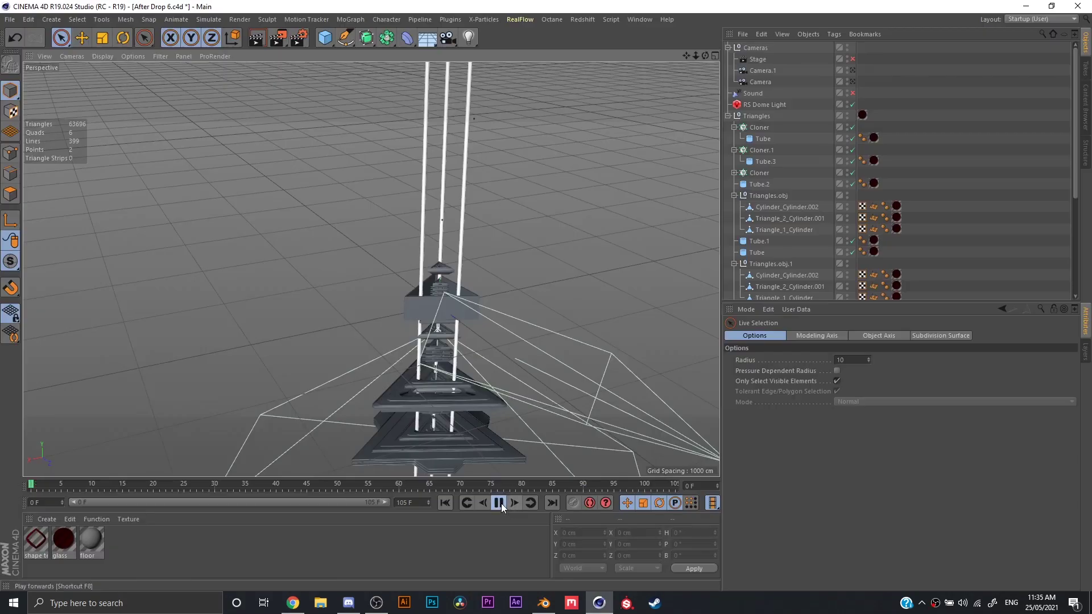
# Switch to Cinema 4D and play the animation with the Stage object enabled, stopping at frame 74.
pyautogui.click(500, 503)
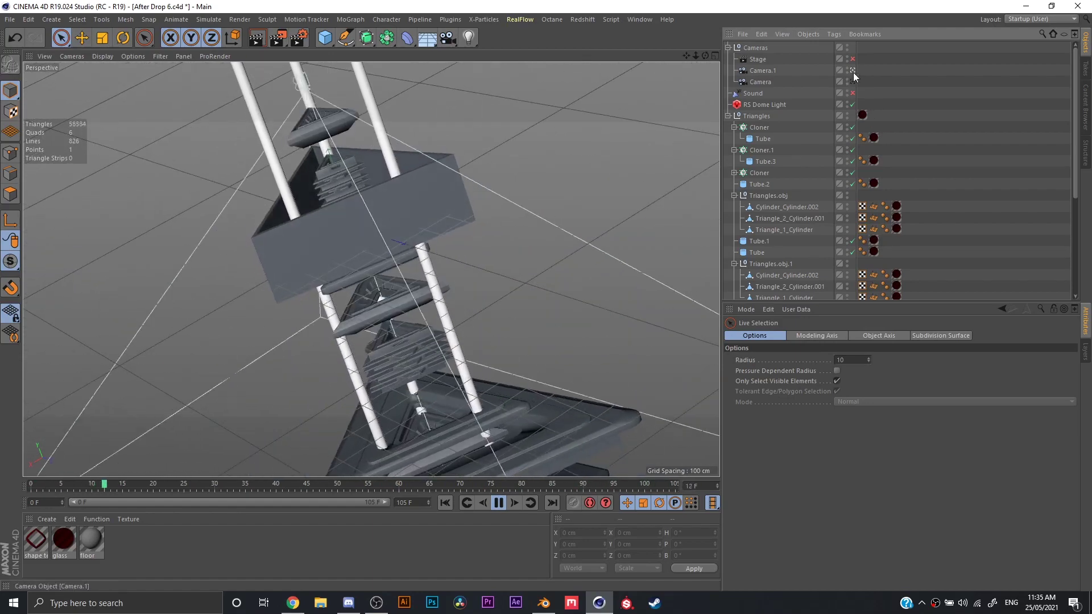
pyautogui.click(855, 62)
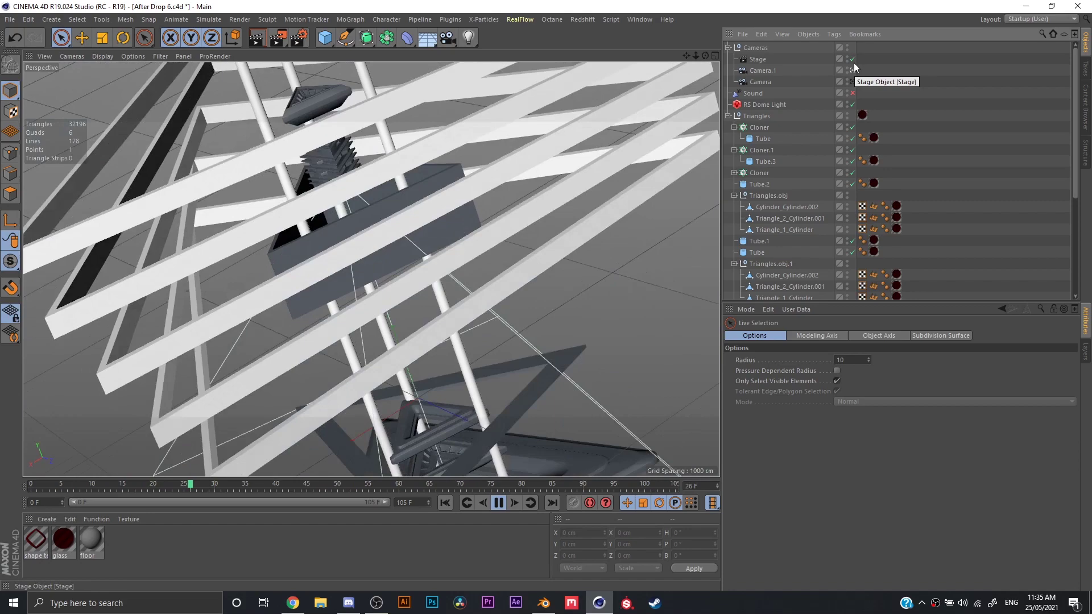
pyautogui.click(499, 503)
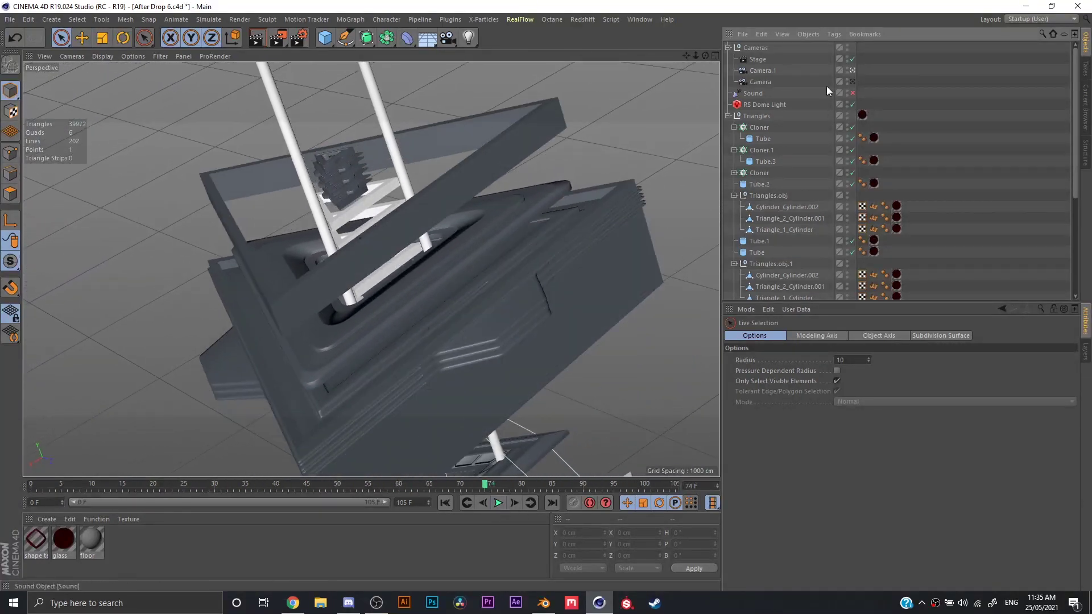
# Disable the Stage object and leave the Camera.1 view.
pyautogui.click(852, 59)
pyautogui.click(852, 60)
pyautogui.click(852, 60)
pyautogui.click(852, 70)
# Select all objects from RS Dome Light down to the last Tube.3 and open their F-curves in the Timeline.
pyautogui.click(767, 105)
pyautogui.scroll(-5, 765, 157)
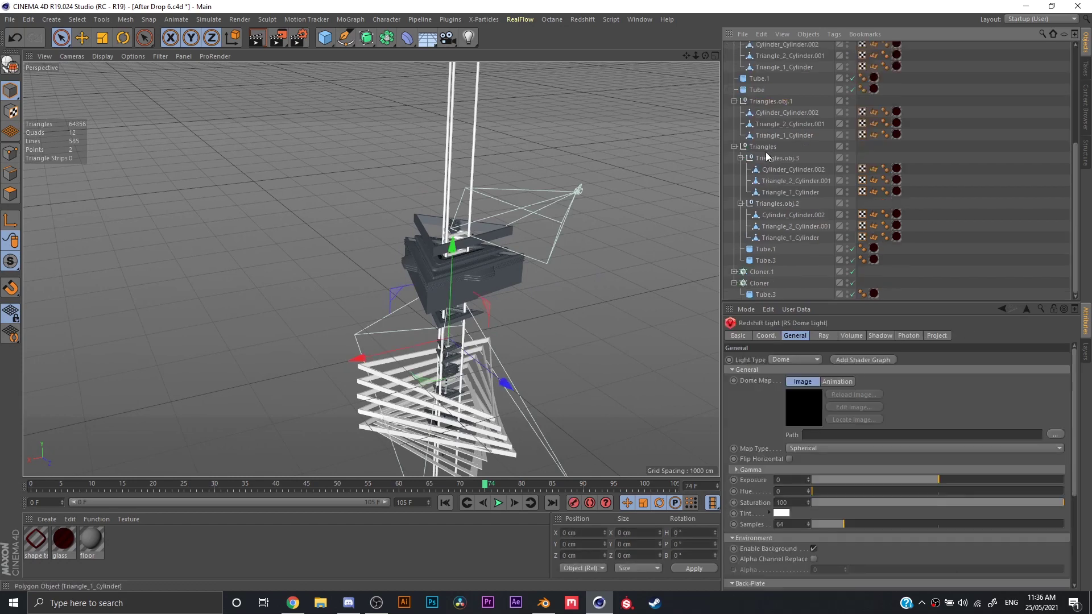
pyautogui.keyDown('shift'); pyautogui.click(759, 295); pyautogui.keyUp('shift')
pyautogui.rightClick(807, 191)
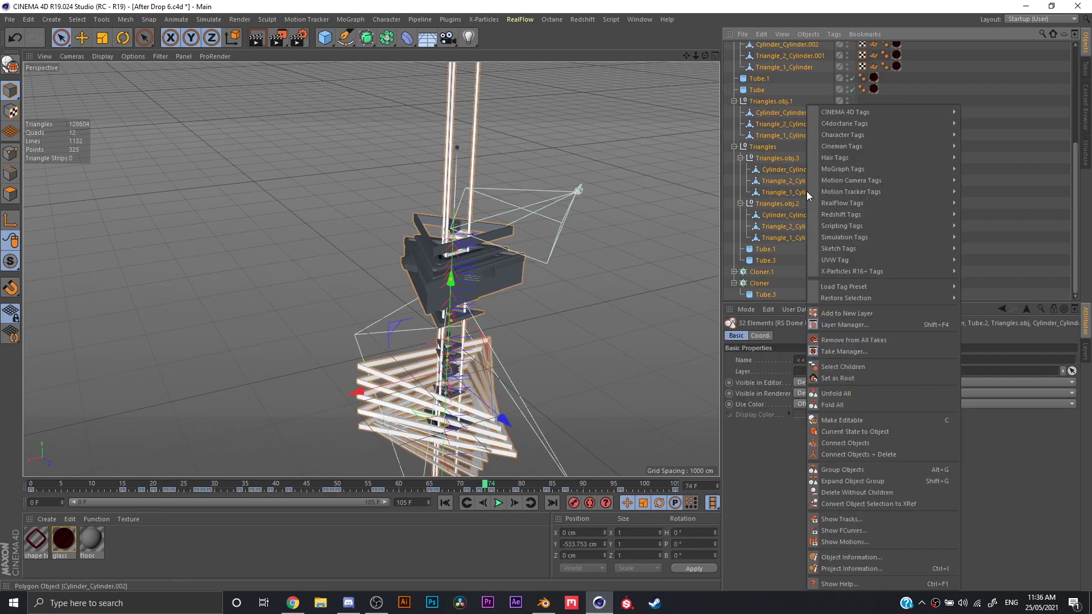
pyautogui.click(853, 542)
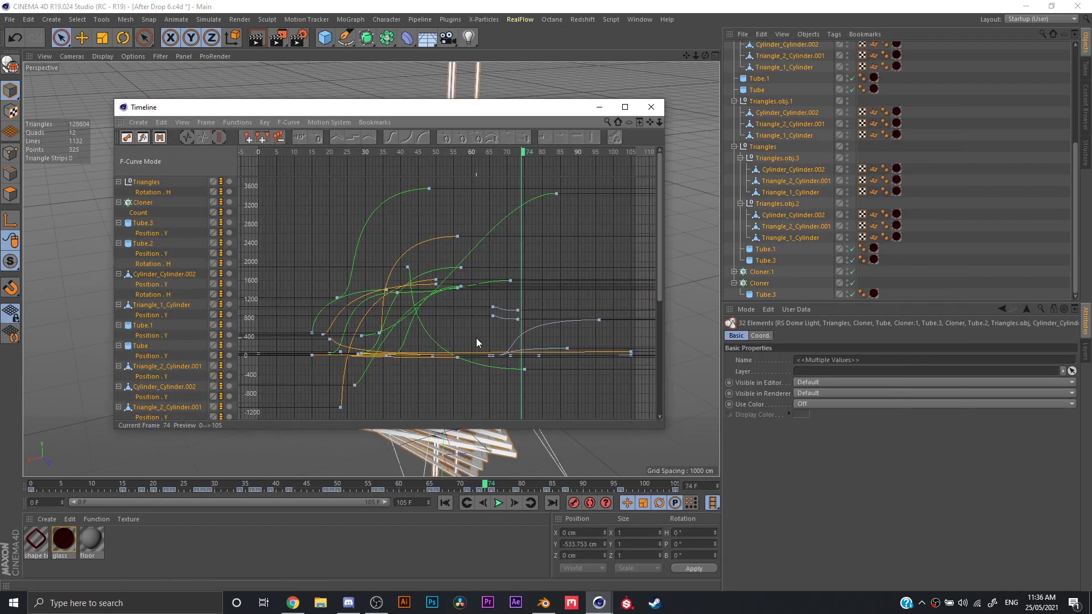
# Maximize the Timeline window and examine the F-curves of all selected objects at different scales.
pyautogui.scroll(2, 485, 358)
pyautogui.click(622, 106)
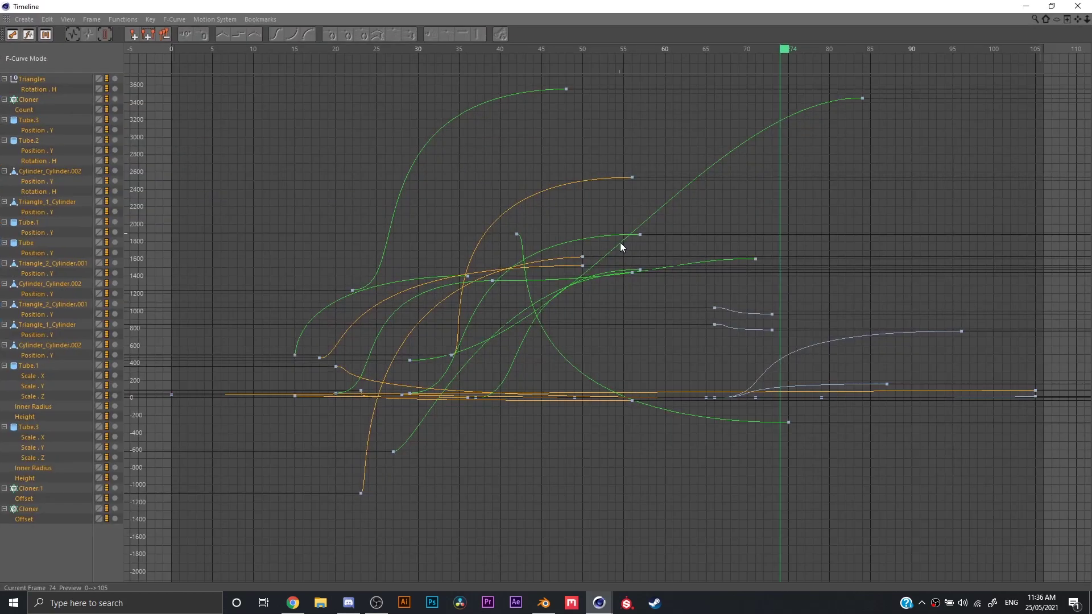
pyautogui.scroll(-3, 620, 244)
pyautogui.scroll(4, 620, 243)
pyautogui.keyDown('alt'); pyautogui.moveTo(813, 216); pyautogui.dragTo(799, 291, button='middle'); pyautogui.keyUp('alt')
pyautogui.moveTo(799, 291)
pyautogui.keyDown('alt'); pyautogui.mouseDown(button='right')
pyautogui.moveTo(819, 245)
pyautogui.moveTo(814, 335)
pyautogui.moveTo(798, 289)
pyautogui.mouseUp(button='right'); pyautogui.keyUp('alt')
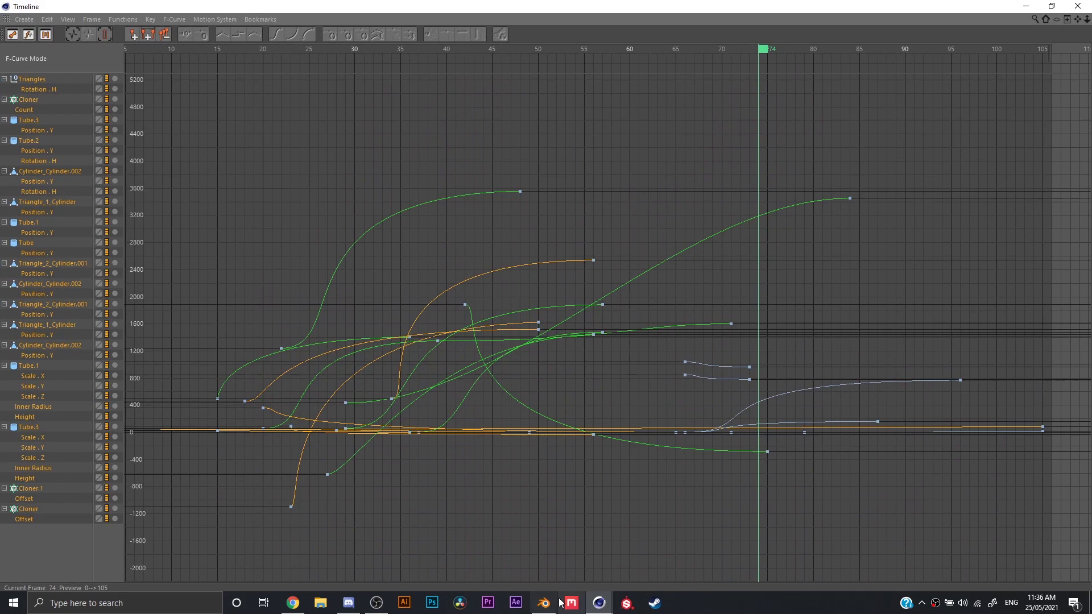
pyautogui.keyDown('alt'); pyautogui.moveTo(663, 401); pyautogui.dragTo(661, 380, button='middle'); pyautogui.keyUp('alt')
pyautogui.keyDown('alt'); pyautogui.moveTo(663, 401); pyautogui.dragTo(664, 364, button='right'); pyautogui.keyUp('alt')
pyautogui.keyDown('alt'); pyautogui.moveTo(686, 382); pyautogui.dragTo(682, 458, button='middle'); pyautogui.keyUp('alt')
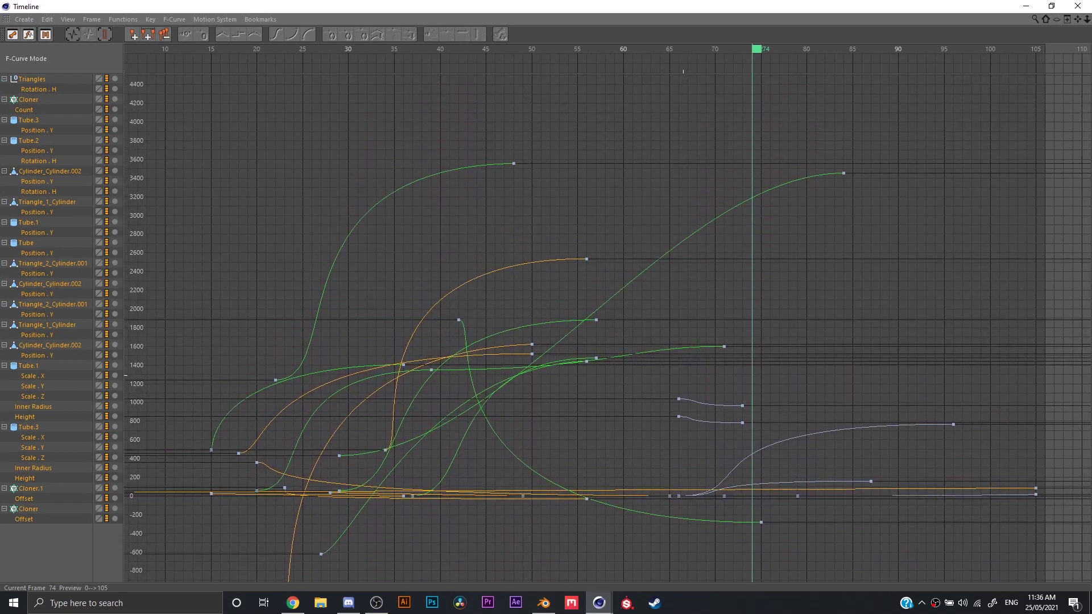
pyautogui.keyDown('alt'); pyautogui.moveTo(686, 381); pyautogui.dragTo(687, 355, button='right'); pyautogui.keyUp('alt')
pyautogui.keyDown('ctrl'); pyautogui.scroll(-2, 684, 382); pyautogui.keyUp('ctrl')
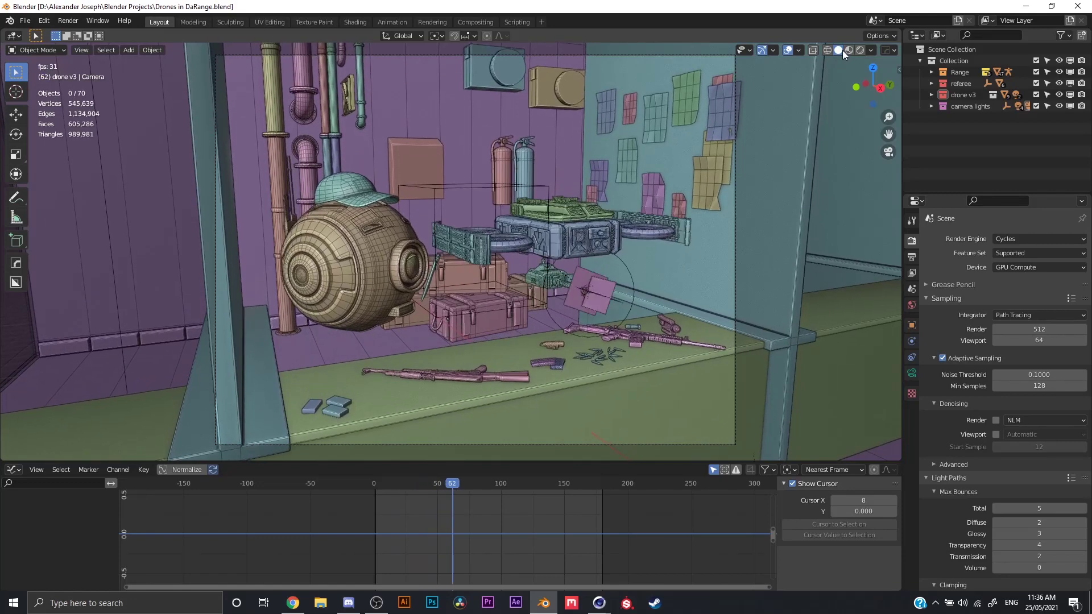
# Switch to Blender, play the drone animation in material preview, and select the drone's body with the overlays shown.
pyautogui.press('space')
pyautogui.click(849, 49)
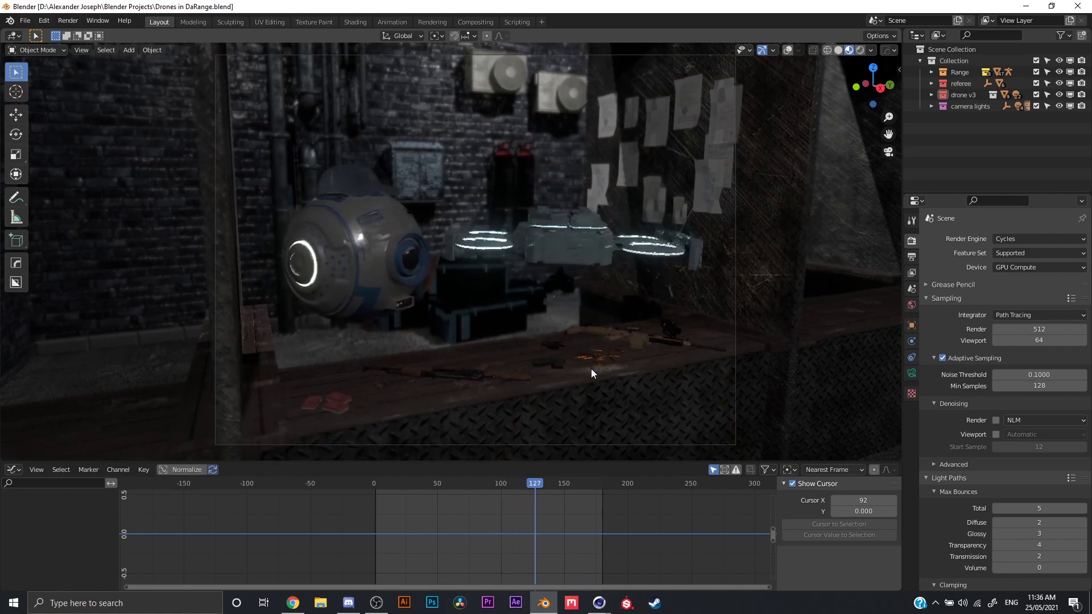
pyautogui.click(788, 50)
pyautogui.click(555, 248)
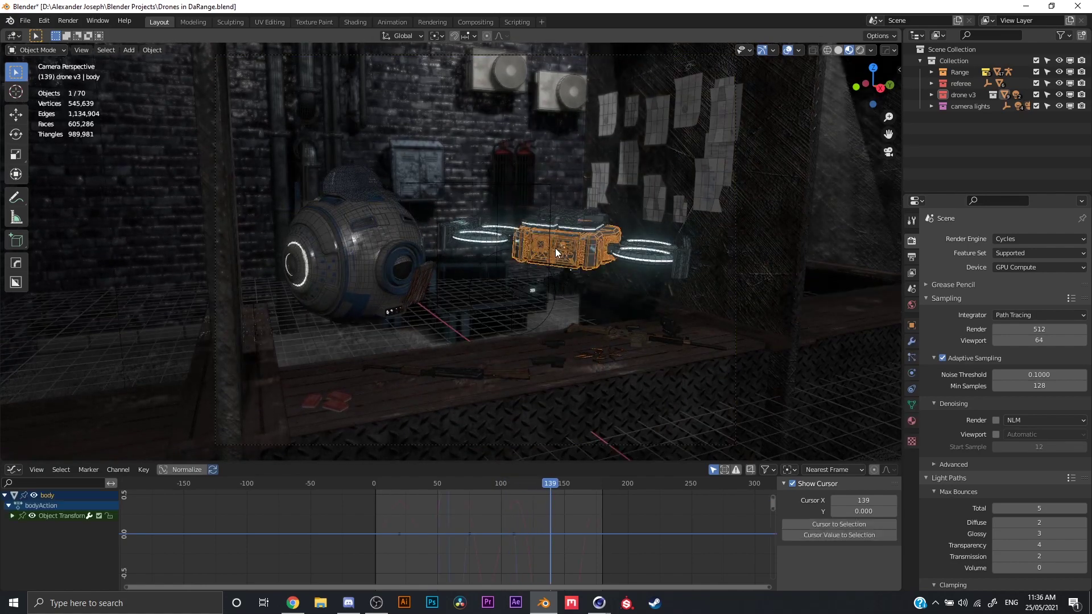
# Examine the drone scene up close, from a distance and from different angles.
pyautogui.moveTo(555, 248); pyautogui.dragTo(524, 330, button='middle')
pyautogui.scroll(3, 587, 243)
pyautogui.click(584, 337)
pyautogui.scroll(-4, 584, 337)
pyautogui.scroll(-2, 486, 283)
pyautogui.scroll(-2, 486, 283)
pyautogui.moveTo(486, 282)
pyautogui.mouseDown(button='middle')
pyautogui.moveTo(533, 282)
pyautogui.moveTo(465, 283)
pyautogui.mouseUp(button='middle')
pyautogui.scroll(-3, 527, 279)
pyautogui.scroll(2, 533, 287)
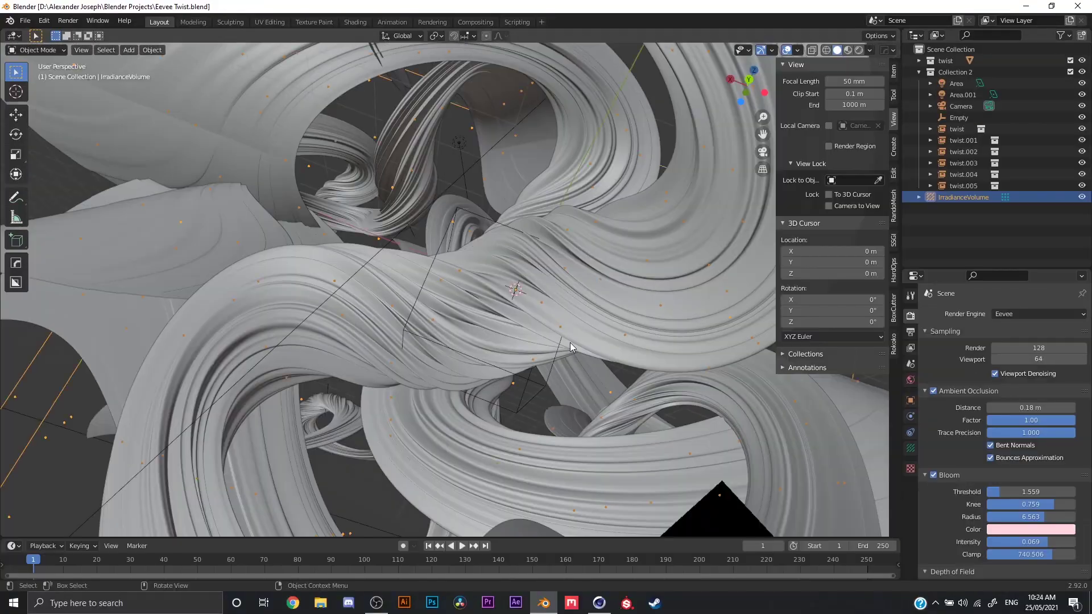
# View the Eevee Twist scene through the camera in rendered shading, with the overlays and the sidebar hidden.
pyautogui.press('KP_0')
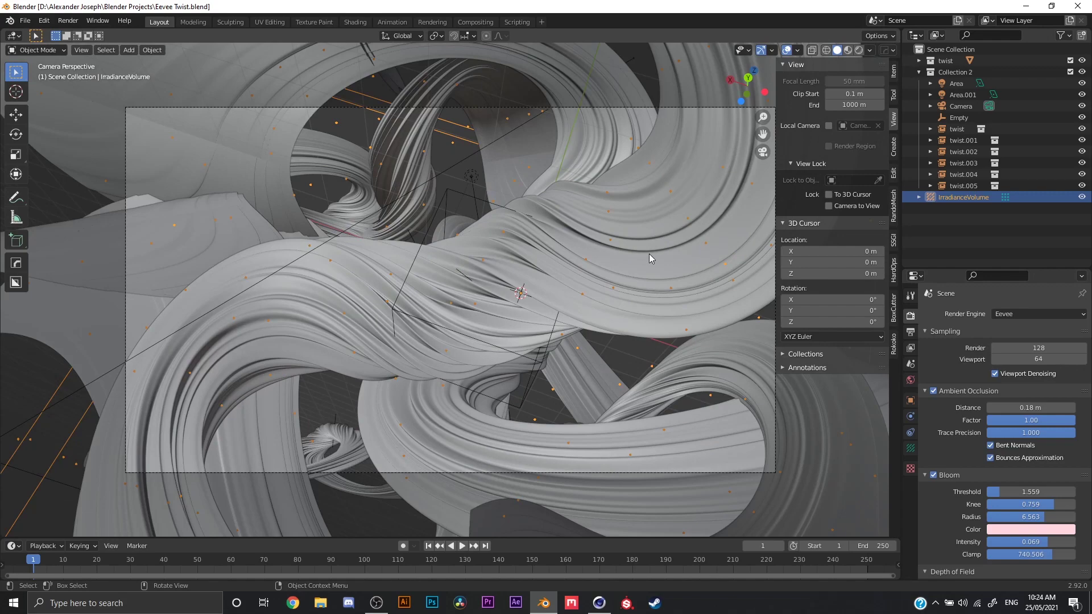
pyautogui.click(786, 50)
pyautogui.press('z')
pyautogui.press('KP_8')
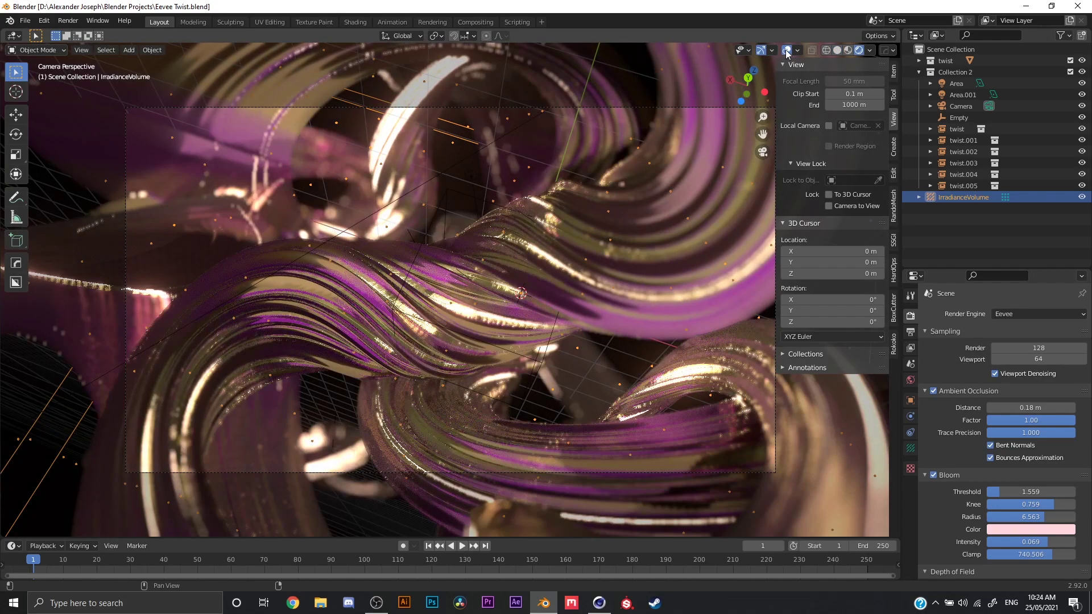
pyautogui.press('n')
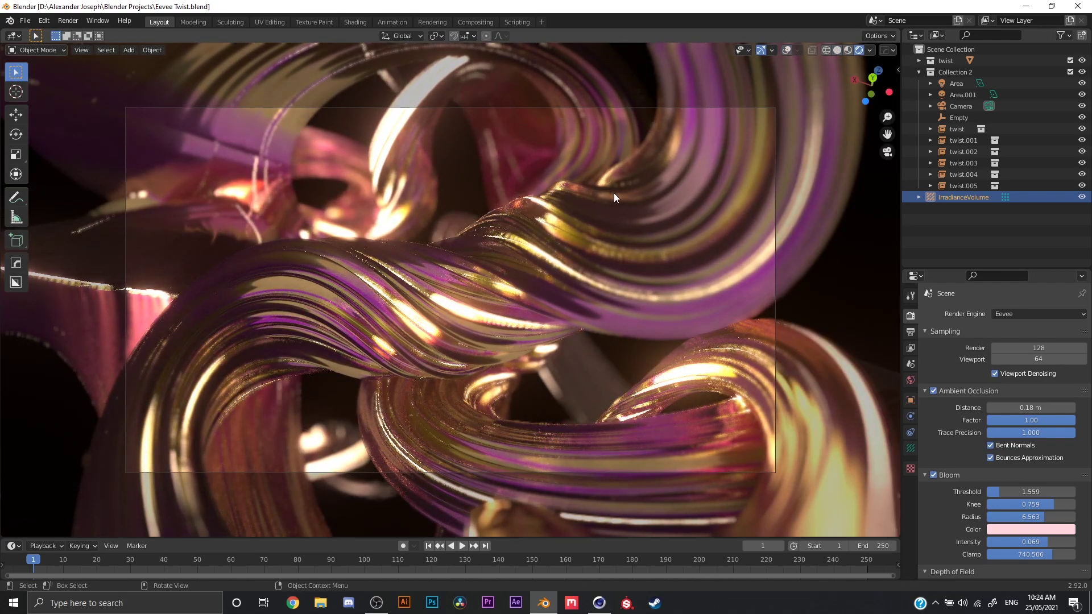
# Examine the rendered twist from another angle, and toggle the camera view of the sci-fi crate scene.
pyautogui.moveTo(470, 245); pyautogui.dragTo(624, 324, button='middle')
pyautogui.press('b')
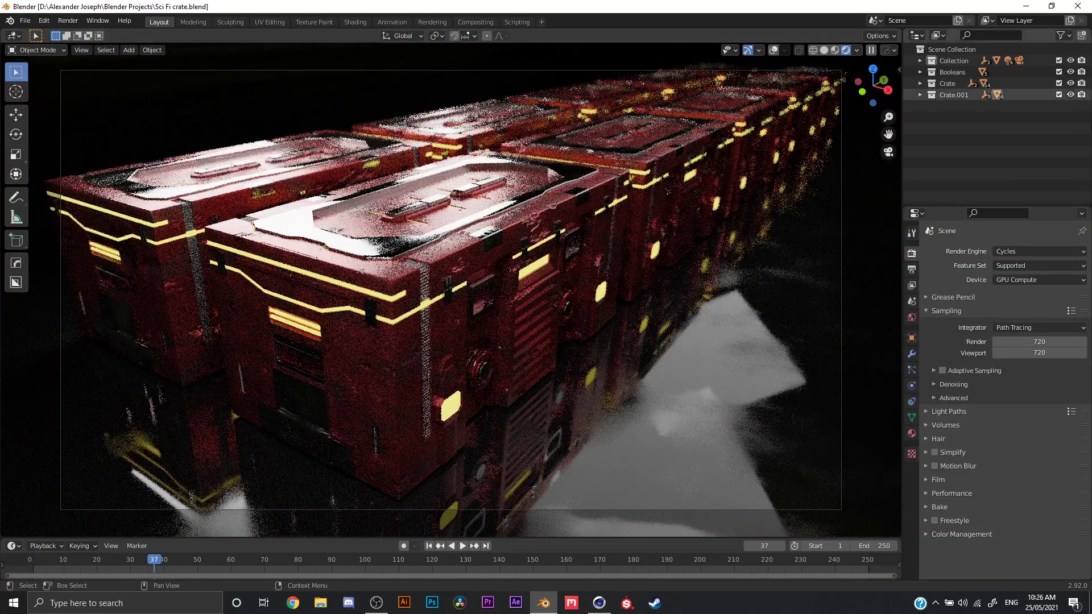
pyautogui.press('KP_0')
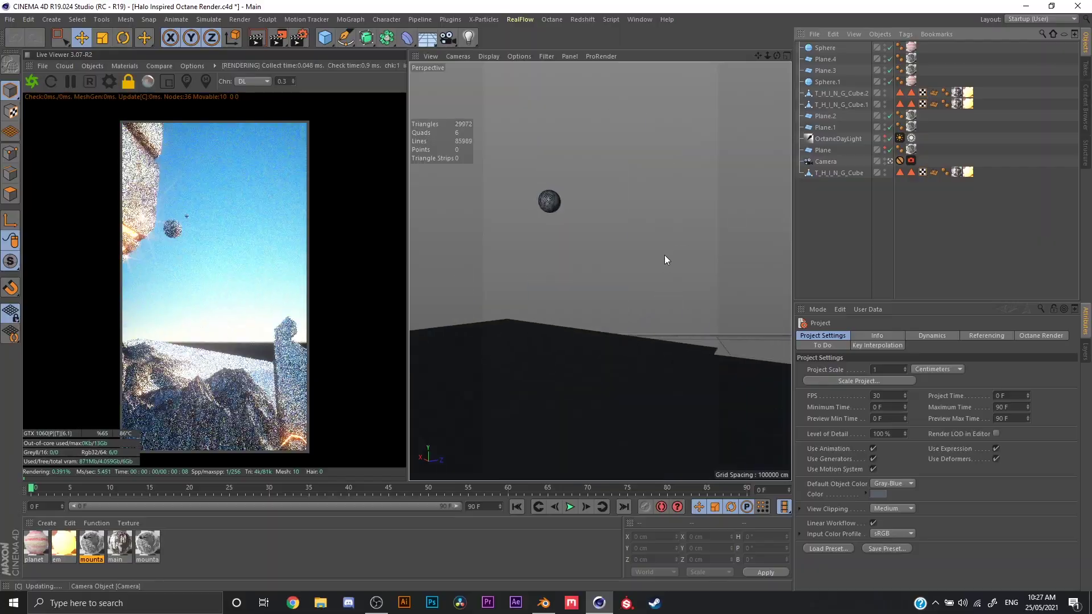
# Switch to Cinema 4D, leave the camera framing, select the T_H_I_N_G_Cube tower and frame it in the viewport.
pyautogui.keyDown('alt'); pyautogui.moveTo(661, 256); pyautogui.dragTo(736, 227, button='right'); pyautogui.keyUp('alt')
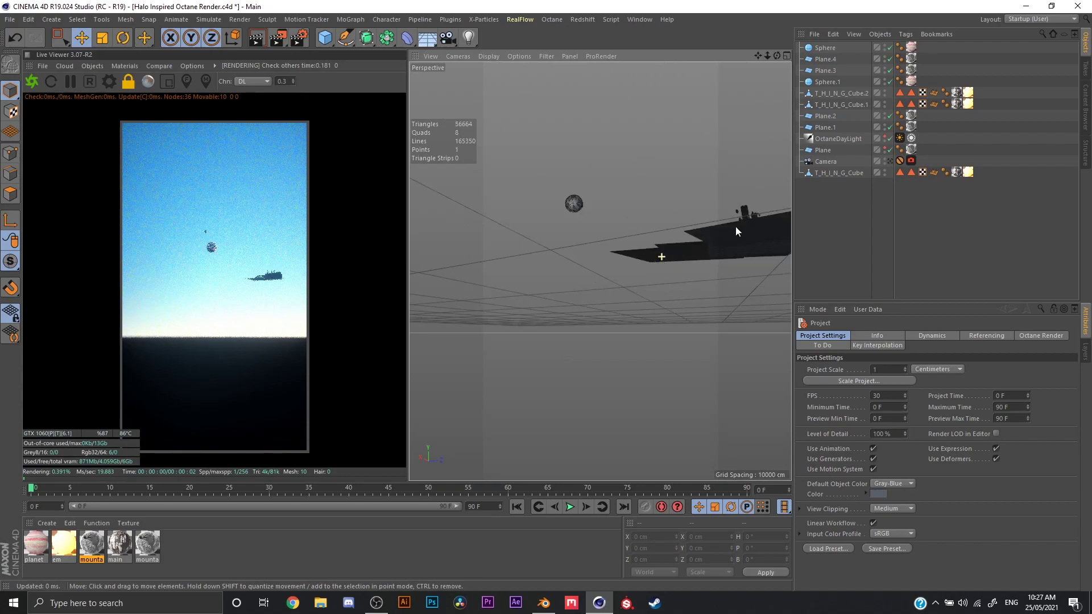
pyautogui.click(824, 170)
pyautogui.press('o')
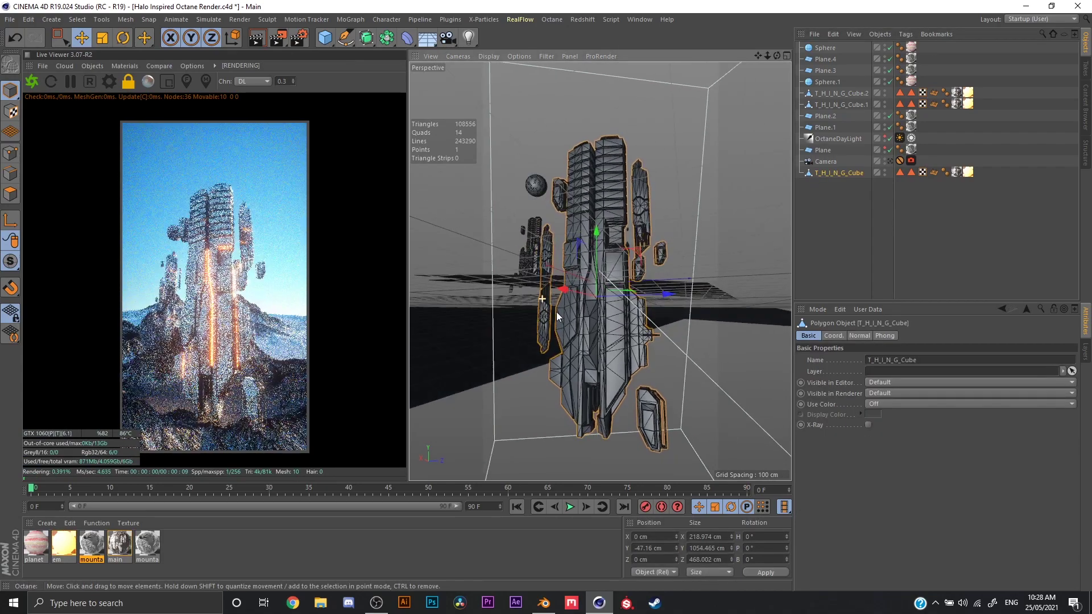
# Examine the towers and mountains from above in the Octane preview, and return to the scene camera's view.
pyautogui.keyDown('alt'); pyautogui.moveTo(556, 312); pyautogui.dragTo(616, 364); pyautogui.keyUp('alt')
pyautogui.keyDown('alt'); pyautogui.moveTo(615, 357); pyautogui.dragTo(677, 318, button='right'); pyautogui.keyUp('alt')
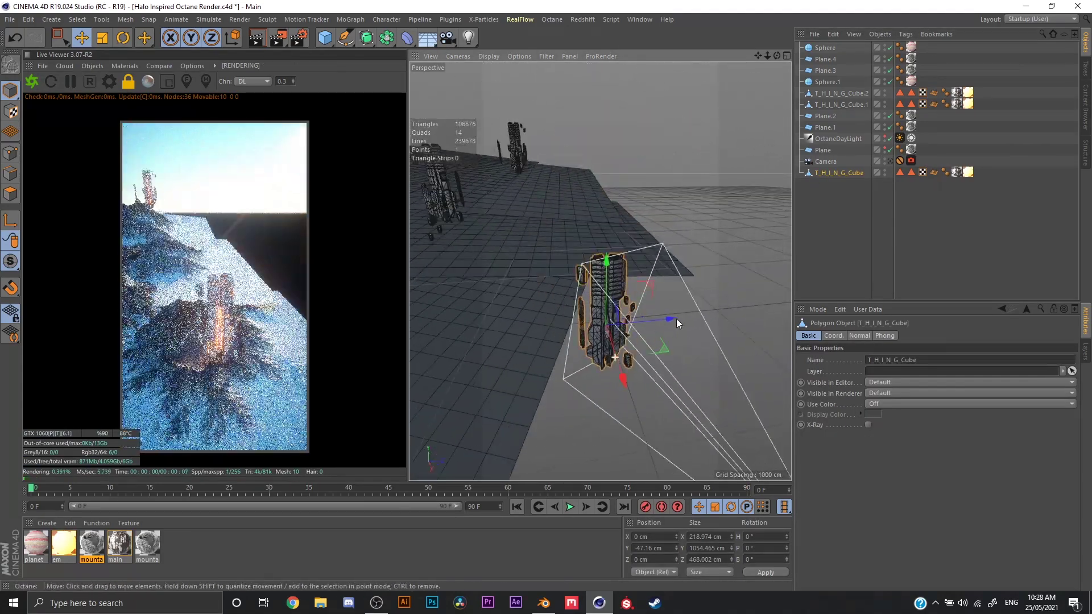
pyautogui.keyDown('alt'); pyautogui.moveTo(677, 319); pyautogui.dragTo(637, 297); pyautogui.keyUp('alt')
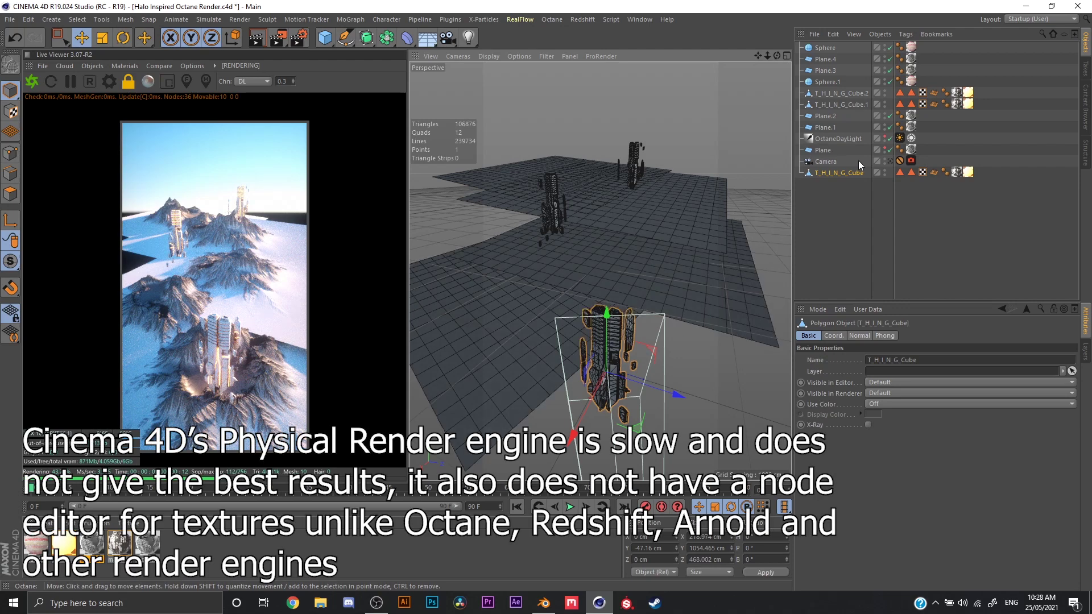
pyautogui.click(890, 160)
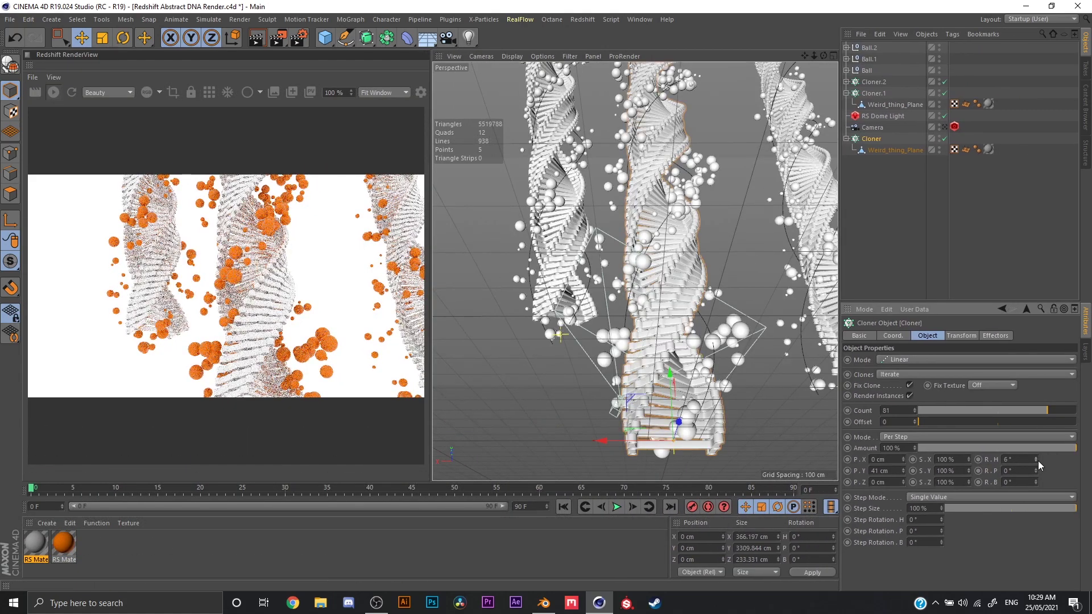
# Adjust the Cloner's per-step heading rotation on the central DNA strand and select the cloned balls around it.
pyautogui.moveTo(1035, 459); pyautogui.dragTo(1035, 462)
pyautogui.click(675, 212)
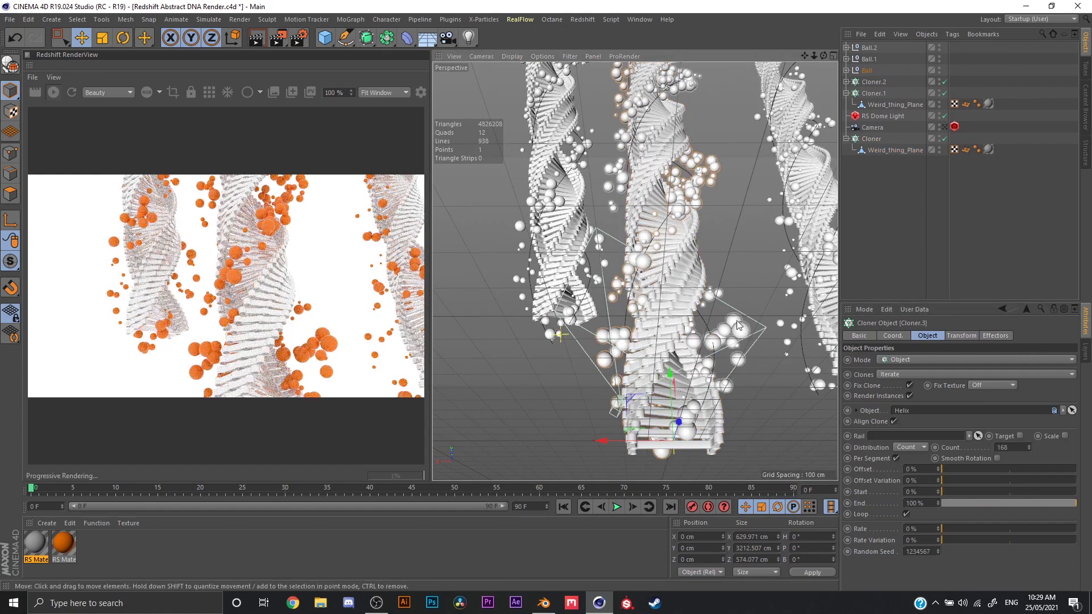
# Examine the DNA strands and their surrounding balls from several angles and distances in the Redshift preview.
pyautogui.keyDown('alt'); pyautogui.moveTo(678, 176); pyautogui.dragTo(657, 251, button='middle'); pyautogui.keyUp('alt')
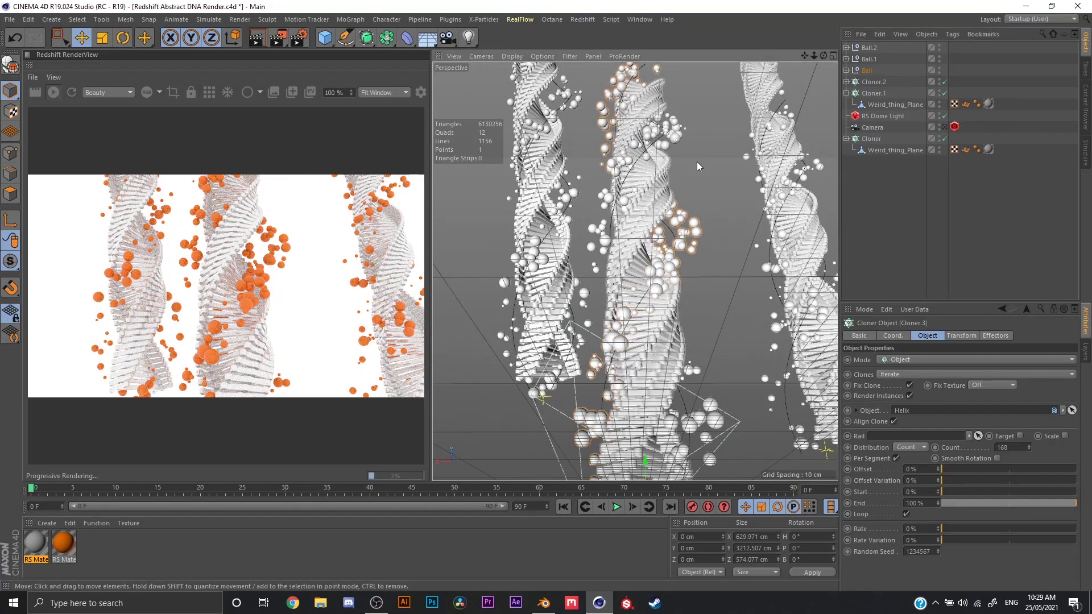
pyautogui.keyDown('alt'); pyautogui.moveTo(697, 161); pyautogui.dragTo(671, 267); pyautogui.keyUp('alt')
pyautogui.scroll(3, 670, 270)
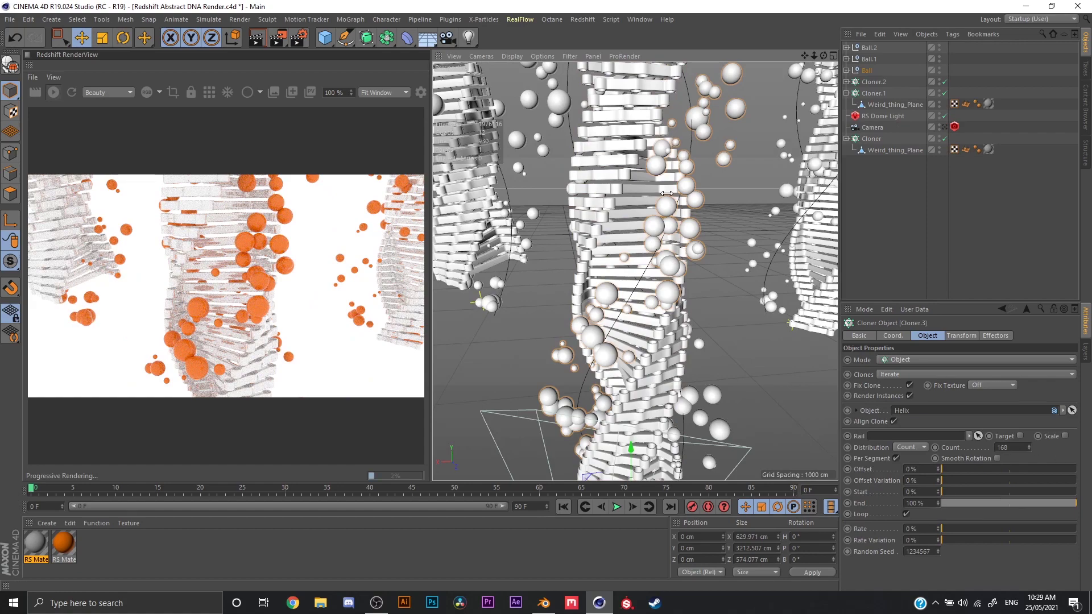
pyautogui.scroll(-5, 703, 249)
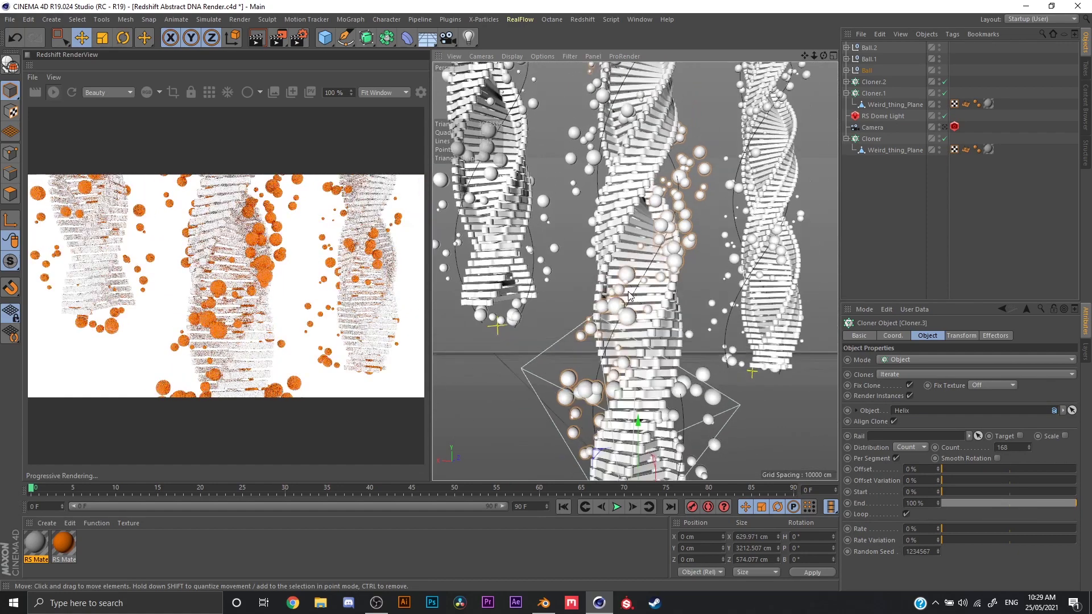
pyautogui.scroll(3, 680, 239)
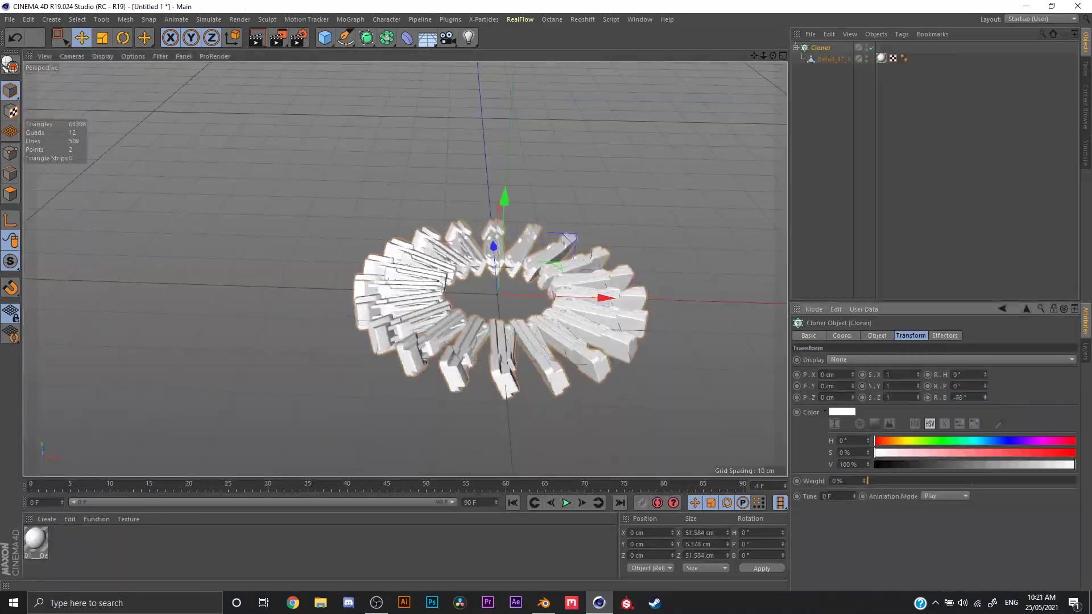
# Add a Random effector to the ring of clones, with X position 23 cm and a randomised heading rotation.
pyautogui.click(824, 61)
pyautogui.click(350, 18)
pyautogui.click(478, 139)
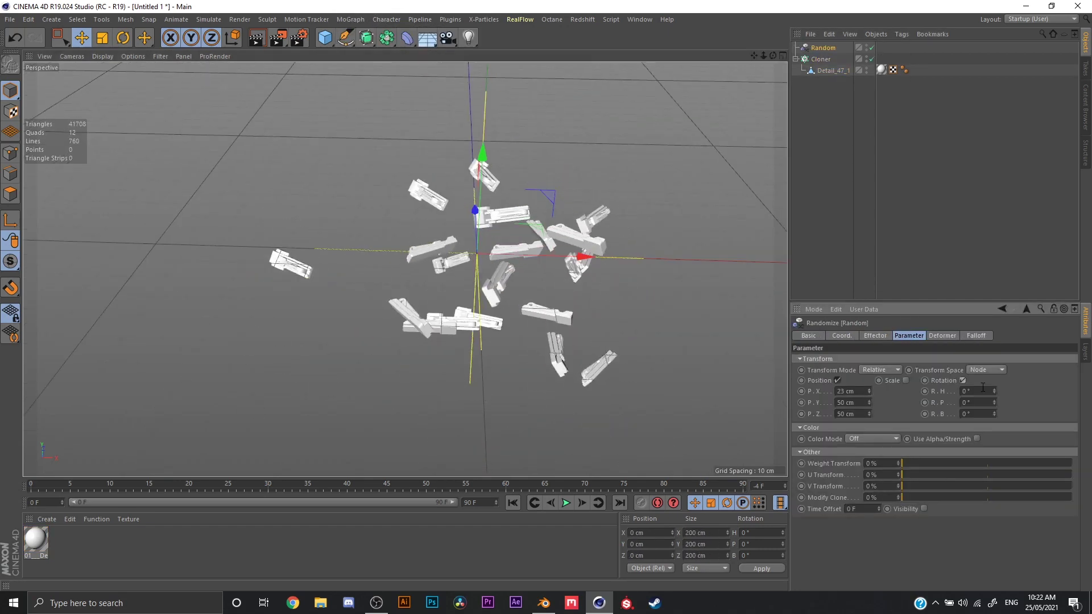
pyautogui.moveTo(994, 392); pyautogui.dragTo(994, 265)
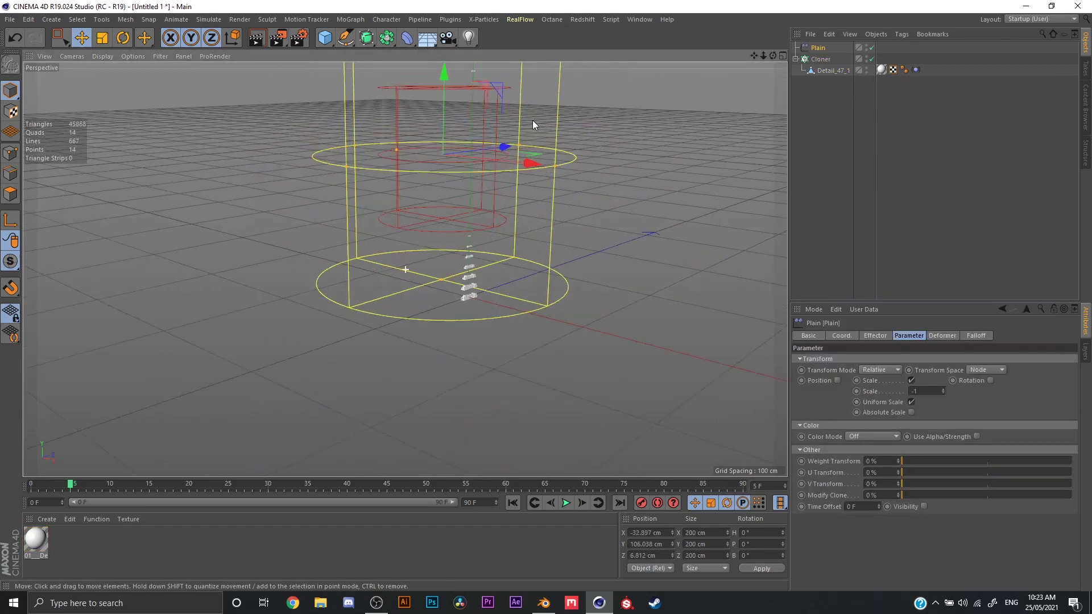
# Move the Plain effector's cylindrical falloff back and forth over the clones to vary their scale.
pyautogui.moveTo(533, 120); pyautogui.dragTo(481, 326)
pyautogui.moveTo(479, 341); pyautogui.dragTo(499, 332)
pyautogui.keyDown('alt'); pyautogui.moveTo(485, 301); pyautogui.dragTo(422, 319); pyautogui.keyUp('alt')
pyautogui.keyDown('alt'); pyautogui.moveTo(500, 173); pyautogui.dragTo(462, 302); pyautogui.keyUp('alt')
pyautogui.moveTo(506, 253); pyautogui.dragTo(468, 313)
pyautogui.keyDown('alt'); pyautogui.moveTo(461, 314); pyautogui.dragTo(476, 209); pyautogui.keyUp('alt')
pyautogui.moveTo(426, 259); pyautogui.dragTo(567, 214)
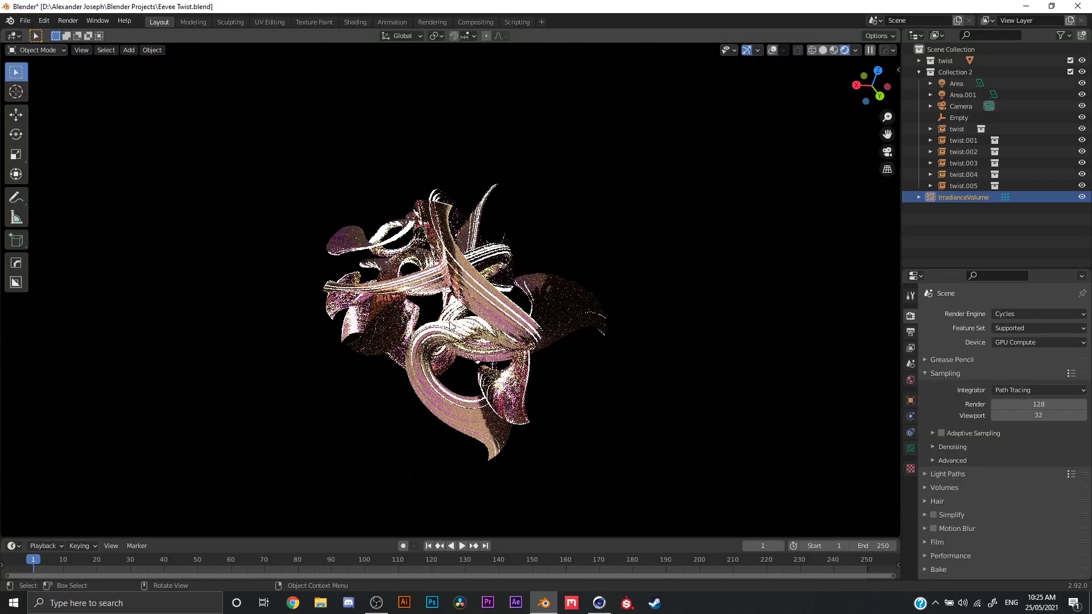
# Set the twist scene's render engine to Eevee and view the rendered shapes up close through the camera.
pyautogui.moveTo(588, 349); pyautogui.dragTo(581, 328, button='middle')
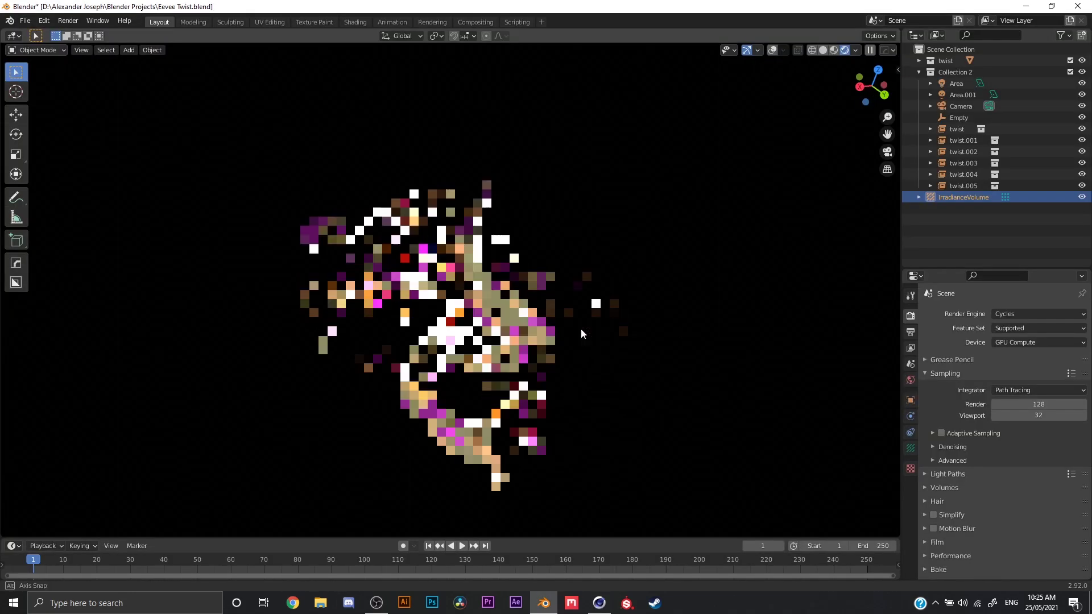
pyautogui.click(1021, 312)
pyautogui.click(1001, 326)
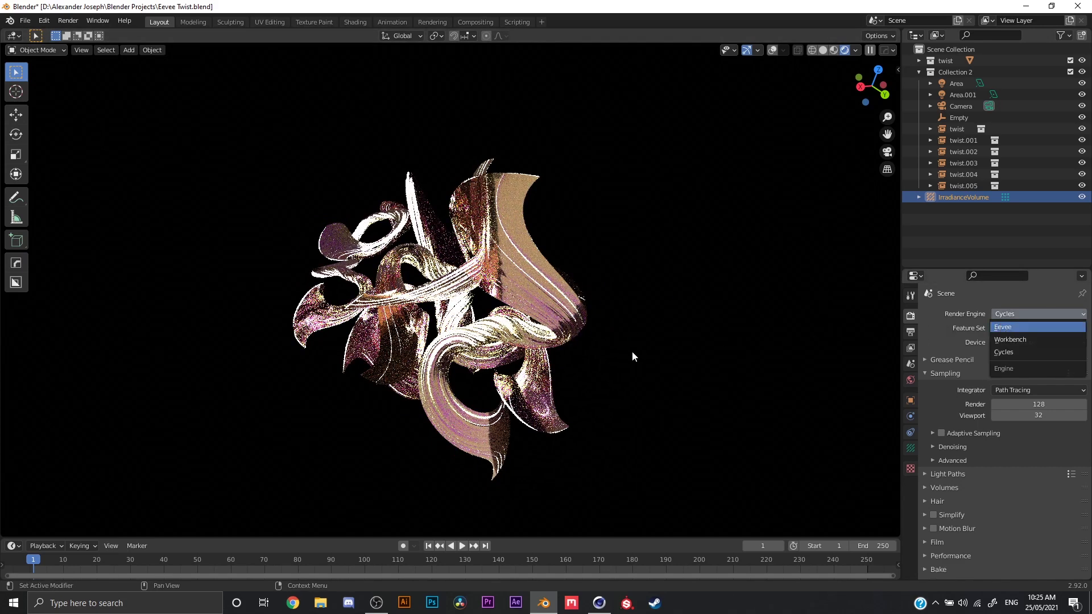
pyautogui.moveTo(524, 350); pyautogui.dragTo(576, 339, button='middle')
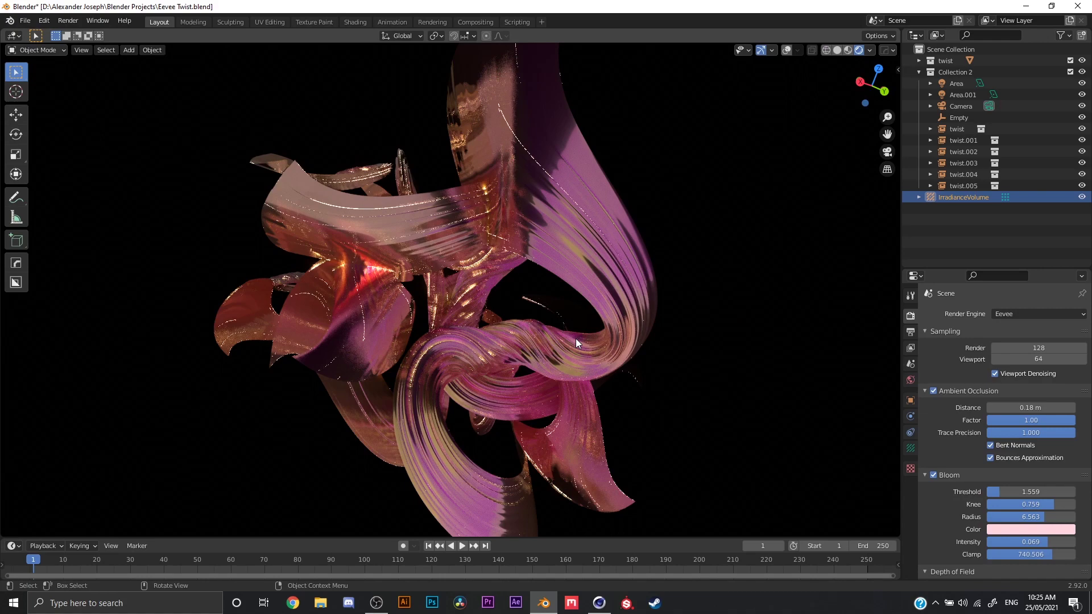
pyautogui.scroll(4, 576, 339)
pyautogui.press('ctrl+alt+KP_0')
pyautogui.scroll(5, 567, 338)
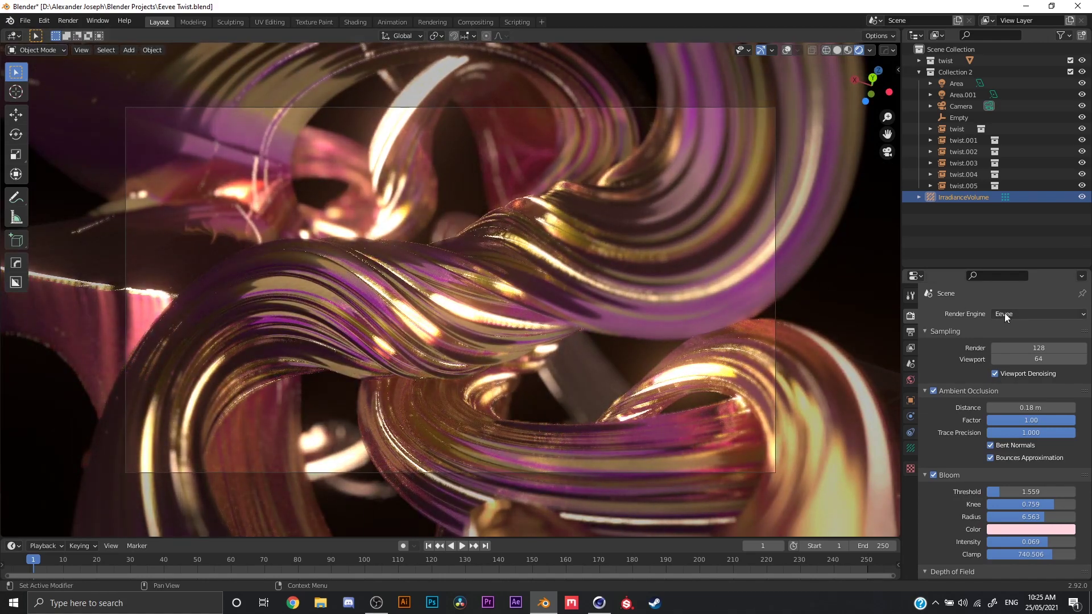
pyautogui.click(1005, 312)
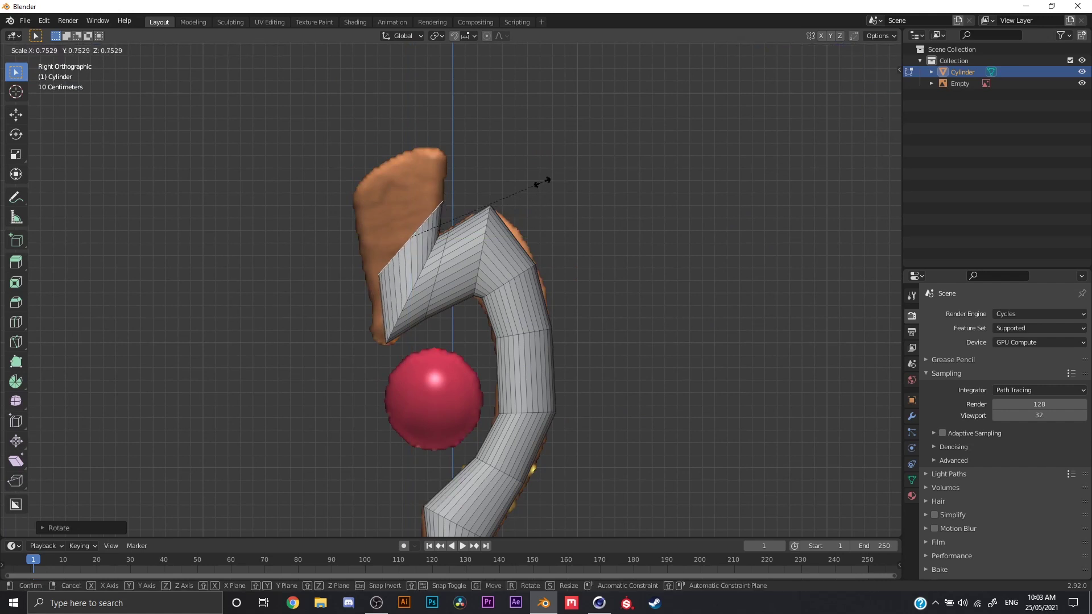
# Scale the cylinder's slanted end and the edge loop behind it to fit the reference staff's hook.
pyautogui.click(548, 180)
pyautogui.scroll(3, 512, 222)
pyautogui.keyDown('alt'); pyautogui.click(417, 299); pyautogui.keyUp('alt')
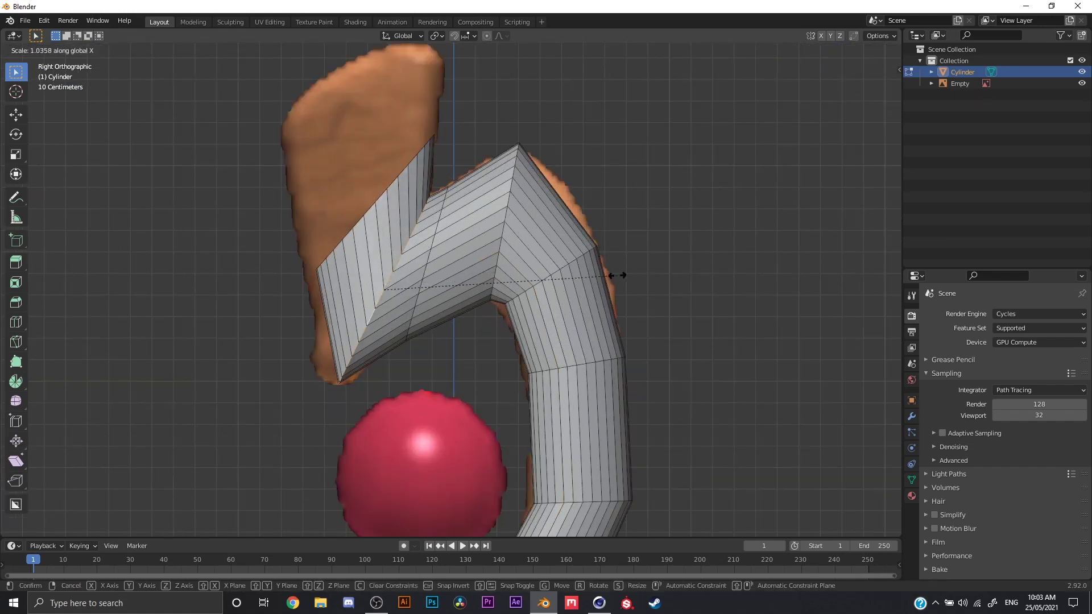
pyautogui.click(614, 234)
# Extrude the hook's slanted end face up along the reference, then rotate it, scale it along Y and reposition it.
pyautogui.moveTo(614, 234); pyautogui.dragTo(397, 213, button='middle')
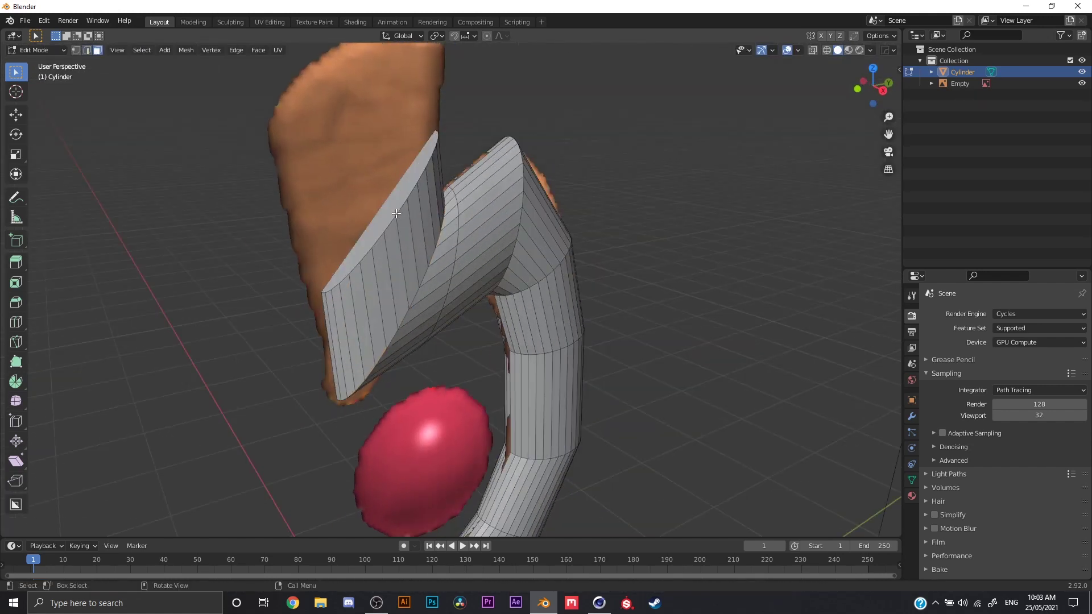
pyautogui.press('KP_3')
pyautogui.press('e')
pyautogui.press('g')
pyautogui.click(532, 90)
pyautogui.keyDown('shift'); pyautogui.moveTo(532, 90); pyautogui.dragTo(491, 178, button='middle'); pyautogui.keyUp('shift')
pyautogui.press('r')
pyautogui.click(532, 250)
pyautogui.press('s')
pyautogui.press('y')
pyautogui.click(527, 212)
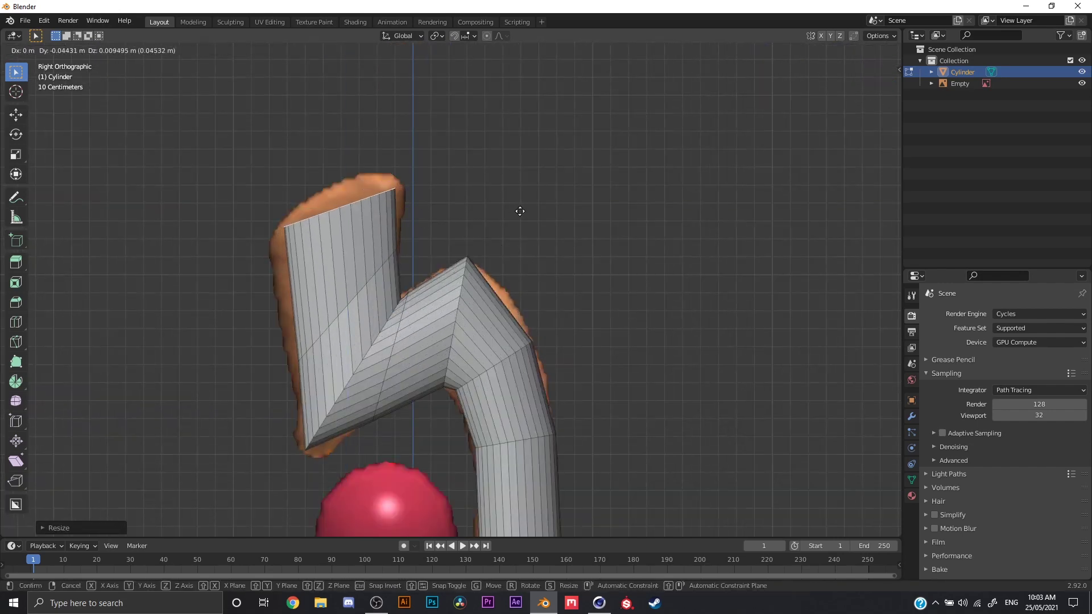
pyautogui.click(520, 215)
# Extrude the hook's end face once more towards the reference's tip and return to Object Mode.
pyautogui.scroll(2, 512, 215)
pyautogui.press('e')
pyautogui.click(423, 198)
pyautogui.moveTo(424, 198); pyautogui.dragTo(603, 265, button='middle')
pyautogui.press('Tab')
pyautogui.scroll(-7, 603, 265)
pyautogui.moveTo(455, 305); pyautogui.dragTo(422, 312, button='middle')
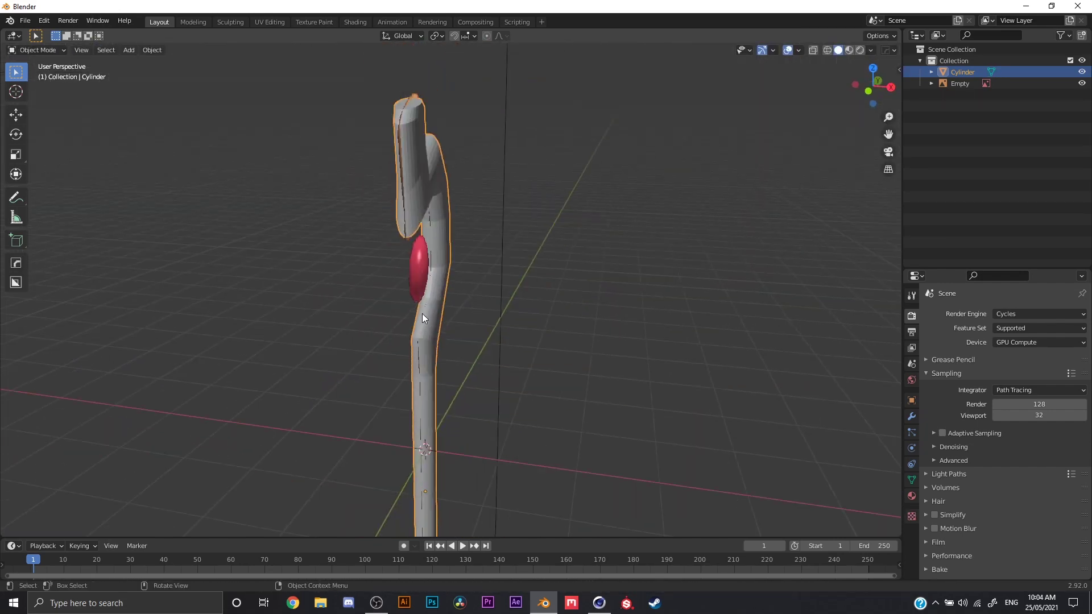
# Move the staff reference image along the X axis, away from the cylinder.
pyautogui.click(529, 315)
pyautogui.press('g')
pyautogui.press('x')
pyautogui.click(393, 317)
# Add a UV sphere, raise it along Z to the reference's red ball and scale it to match.
pyautogui.click(892, 91)
pyautogui.hotkey('shift', 'a')
pyautogui.click(531, 207)
pyautogui.scroll(-5, 588, 385)
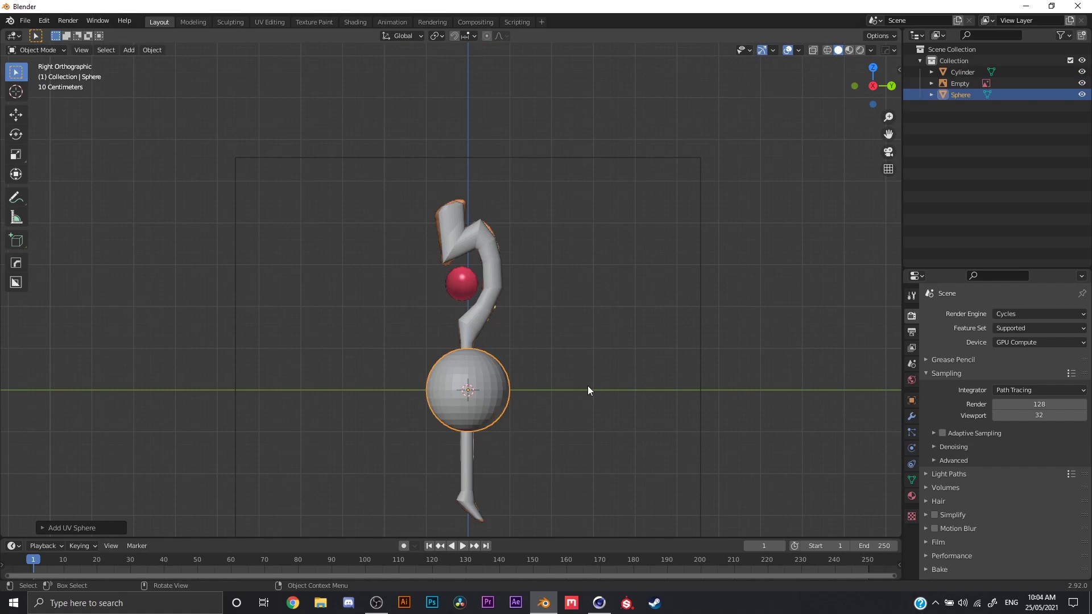
pyautogui.press('g')
pyautogui.press('z')
pyautogui.click(587, 288)
pyautogui.scroll(5, 577, 272)
pyautogui.press('s')
pyautogui.moveTo(511, 229); pyautogui.dragTo(558, 263, button='middle')
pyautogui.scroll(5, 487, 318)
# Undo the bevel at the cylinder's bend below the sphere and add a supporting loop cut close to that bend.
pyautogui.click(467, 341)
pyautogui.press('Tab')
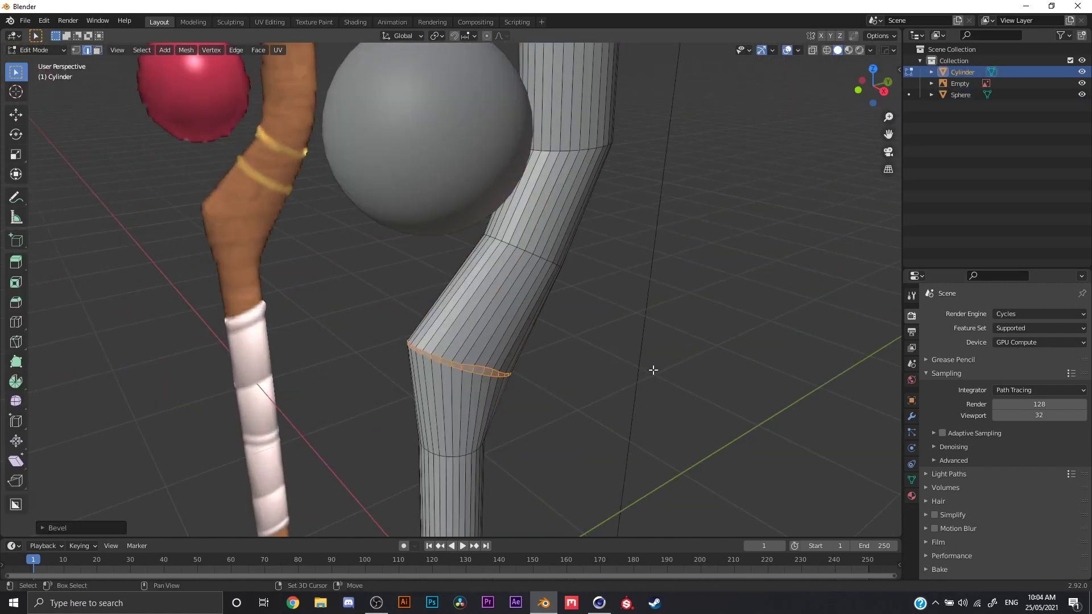
pyautogui.hotkey('ctrl', 'z')
pyautogui.keyDown('shift'); pyautogui.moveTo(595, 371); pyautogui.dragTo(588, 322, button='middle'); pyautogui.keyUp('shift')
pyautogui.scroll(3, 588, 322)
pyautogui.hotkey('ctrl', 'r')
pyautogui.click(530, 250)
pyautogui.click(488, 332)
pyautogui.scroll(-8, 531, 300)
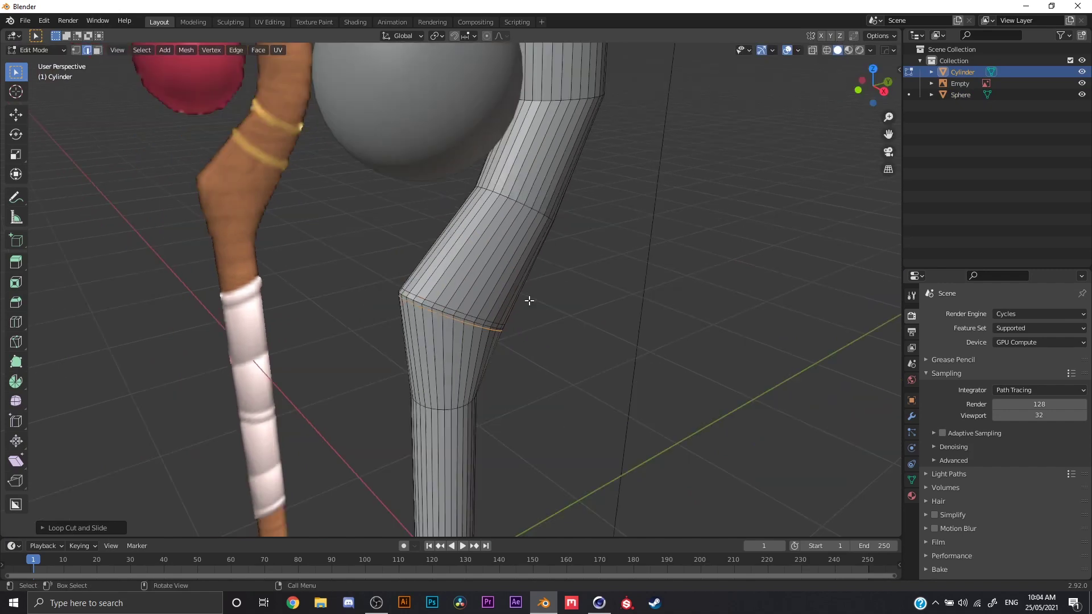
# Select an edge loop at another bend of the cylinder and bevel it.
pyautogui.moveTo(531, 300); pyautogui.dragTo(478, 268, button='middle')
pyautogui.scroll(10, 479, 268)
pyautogui.keyDown('alt'); pyautogui.click(480, 188); pyautogui.keyUp('alt')
pyautogui.scroll(-4, 529, 222)
pyautogui.hotkey('ctrl', 'b')
pyautogui.click(538, 254)
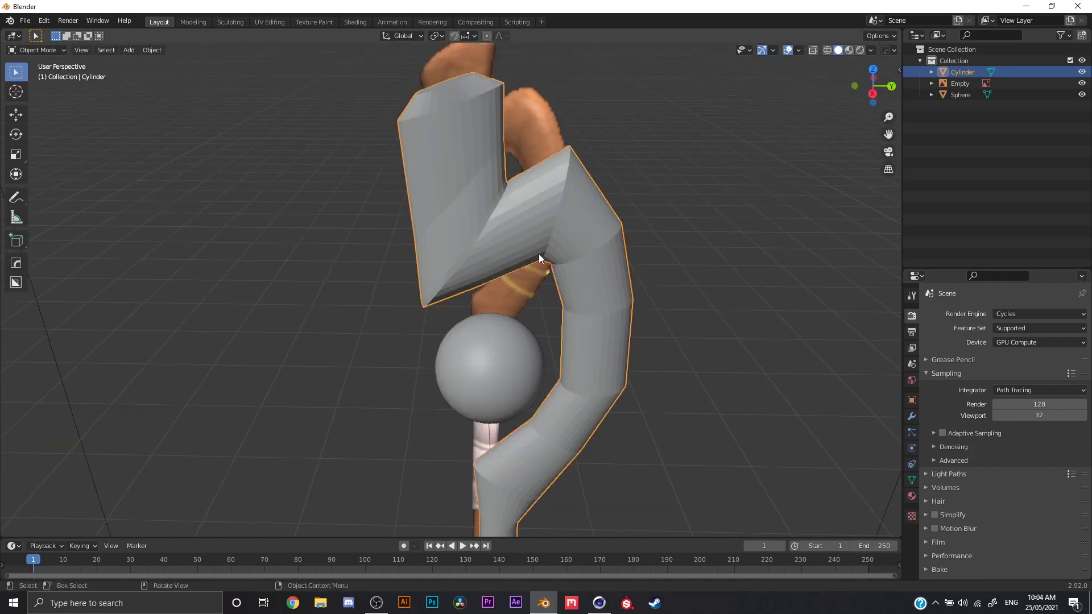
# Slide the selected edges along the cylinder's surface at the hook and switch out of the current mode.
pyautogui.scroll(3, 538, 254)
pyautogui.press('g')
pyautogui.press('g')
pyautogui.click(466, 208)
pyautogui.press('Tab')
# Add supporting loop cuts around the foot at the lower end of the staff.
pyautogui.scroll(-10, 535, 222)
pyautogui.scroll(4, 560, 418)
pyautogui.moveTo(602, 227); pyautogui.dragTo(443, 246, button='middle')
pyautogui.press('Tab')
pyautogui.hotkey('ctrl', 'r')
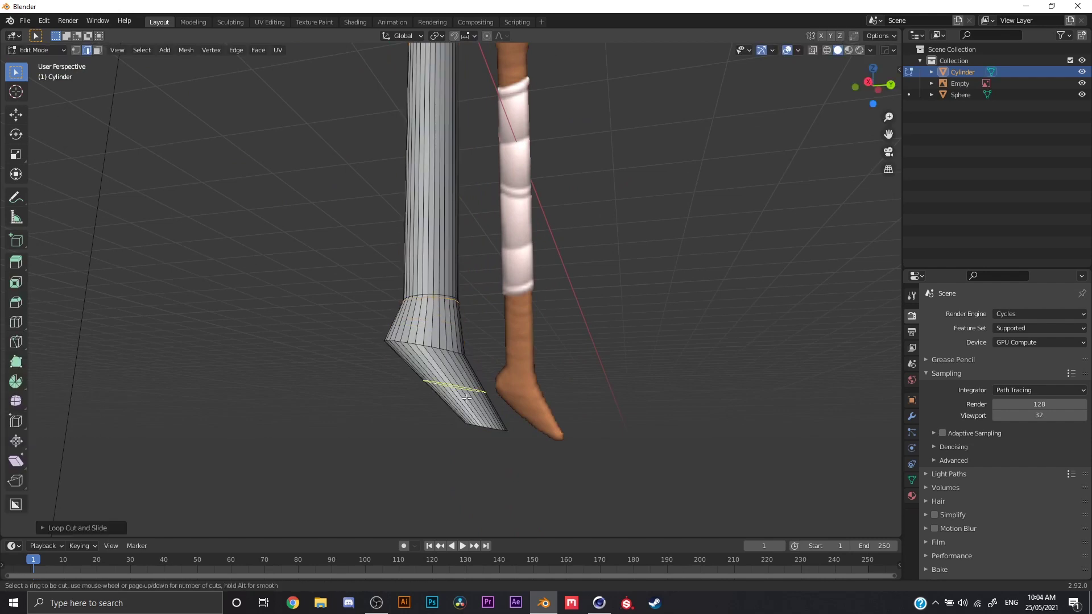
# Add a Subdivision Surface modifier to the cylinder and check the smoothed staff in Object Mode.
pyautogui.click(911, 417)
pyautogui.click(955, 314)
pyautogui.click(871, 522)
pyautogui.scroll(-4, 554, 299)
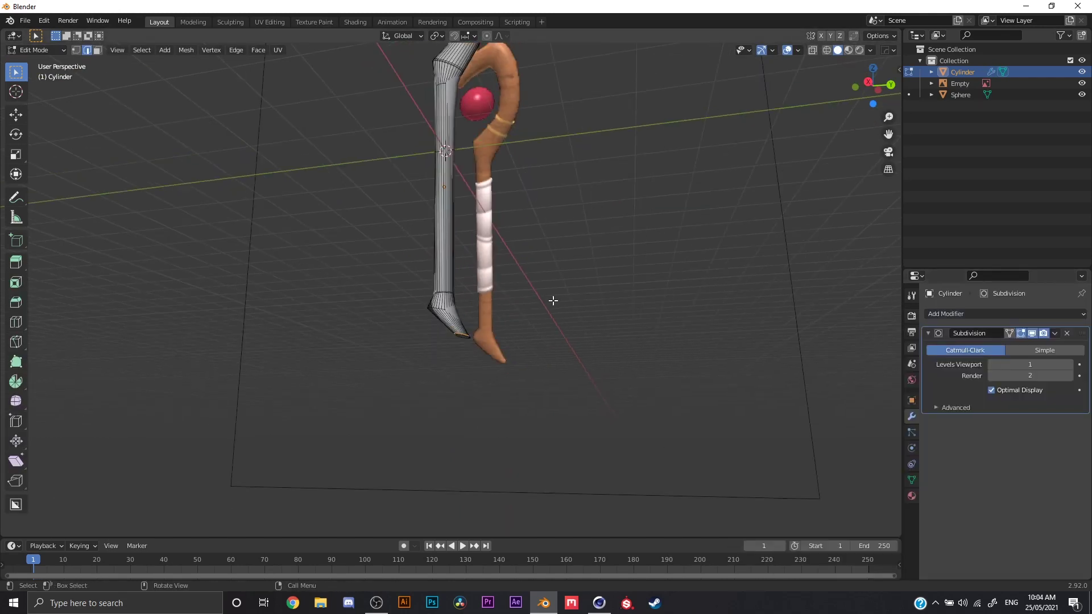
pyautogui.press('Tab')
pyautogui.press('Tab')
# Inset the face at the tip of the staff's foot, lower it along Z and return to Object Mode.
pyautogui.moveTo(560, 455); pyautogui.dragTo(565, 371, button='middle')
pyautogui.press('3')
pyautogui.click(511, 431)
pyautogui.click(694, 424)
pyautogui.moveTo(695, 424); pyautogui.dragTo(532, 417, button='middle')
pyautogui.press('g')
pyautogui.press('z')
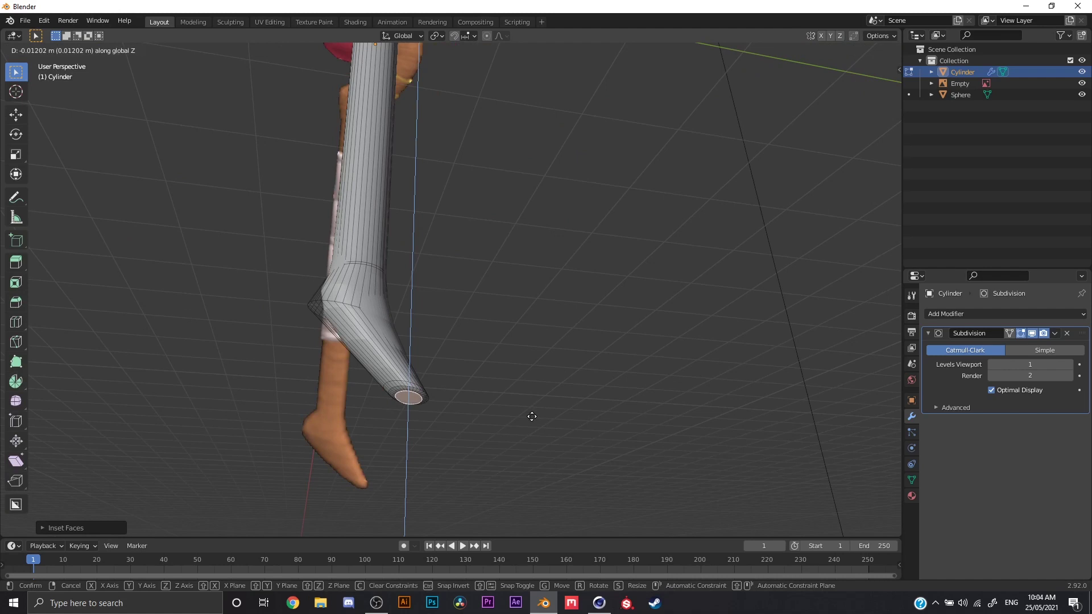
pyautogui.scroll(2, 629, 430)
pyautogui.press('Tab')
pyautogui.scroll(-5, 495, 341)
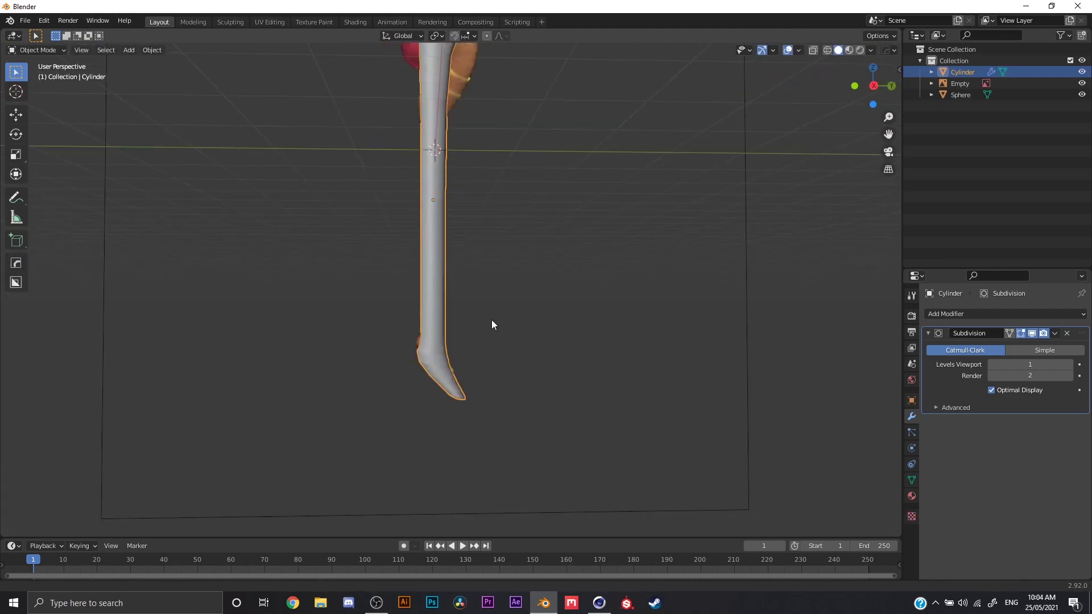
# Edit the cylinder again and inset the end face on top of the staff's hook.
pyautogui.moveTo(491, 320); pyautogui.dragTo(520, 183, button='middle')
pyautogui.scroll(4, 520, 183)
pyautogui.press('Tab')
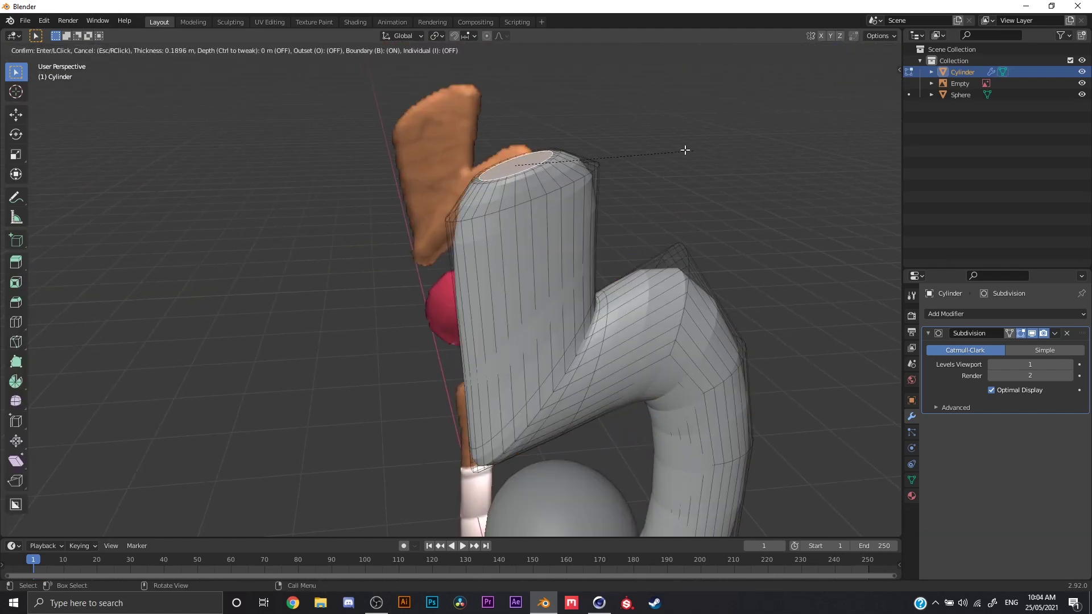